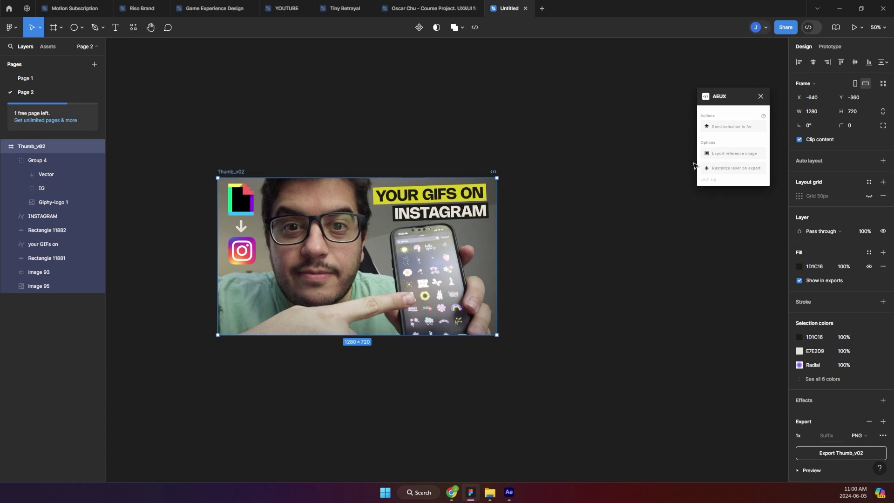
Step: Send the selected Thumb_v02 frame to After Effects with the AEUX plugin
click(722, 127)
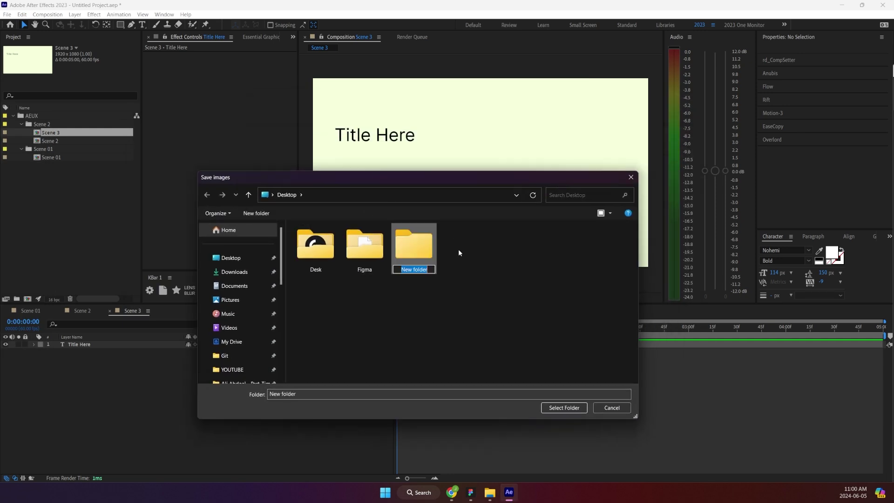
Step: Save the thumbnail's images into a newly created FIGMA EXP folder
text(FIGMA EXP)
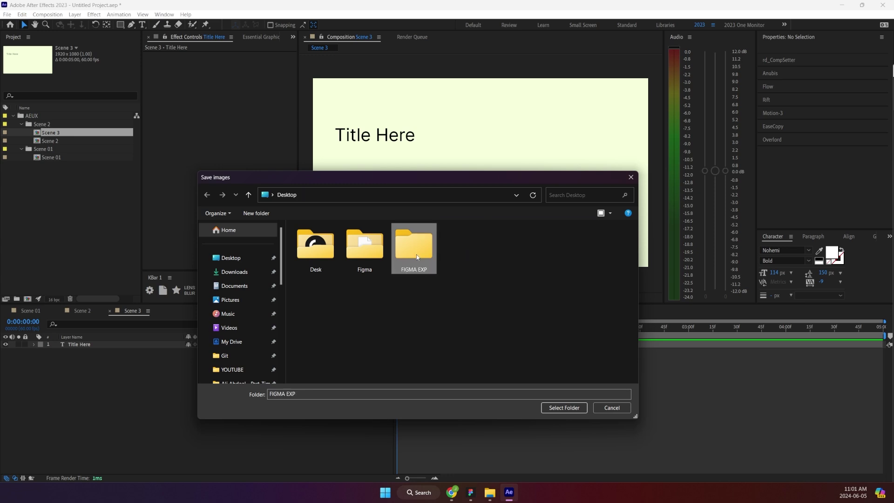
double_click(417, 257)
click(564, 408)
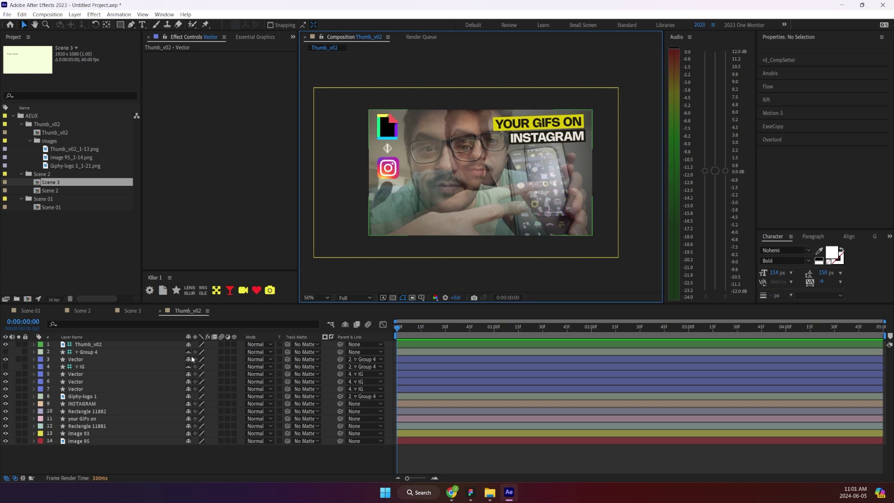
Step: Select the image 93 layer and hide then reshow image 95 to compare
click(85, 433)
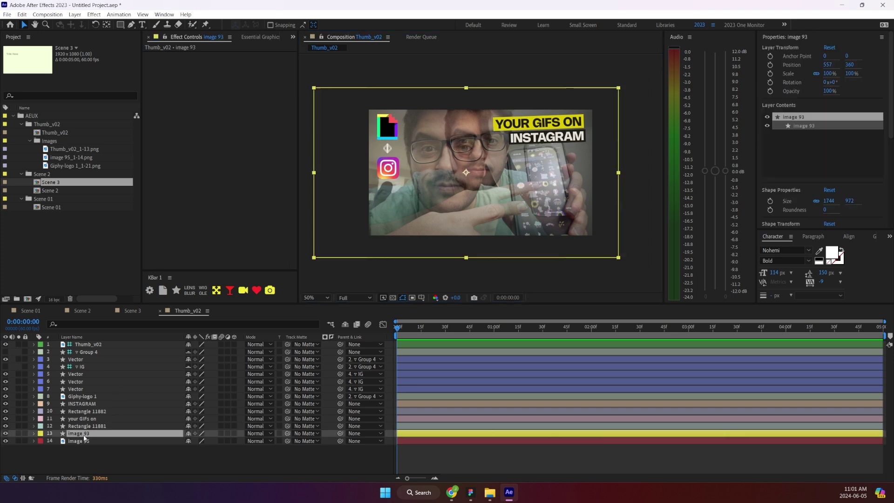
click(6, 441)
click(6, 441)
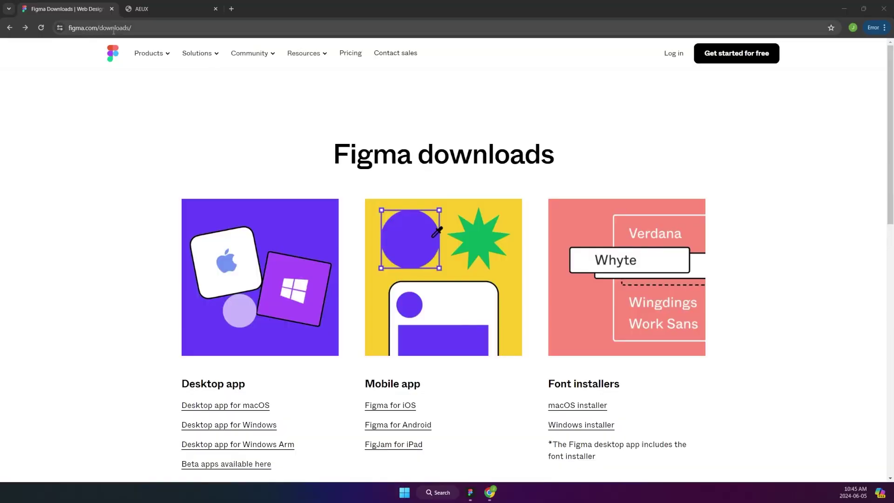
Step: Download FigmaSetup.exe via the 'Desktop app for Windows' link and launch it
scroll(326, 289, down, 1)
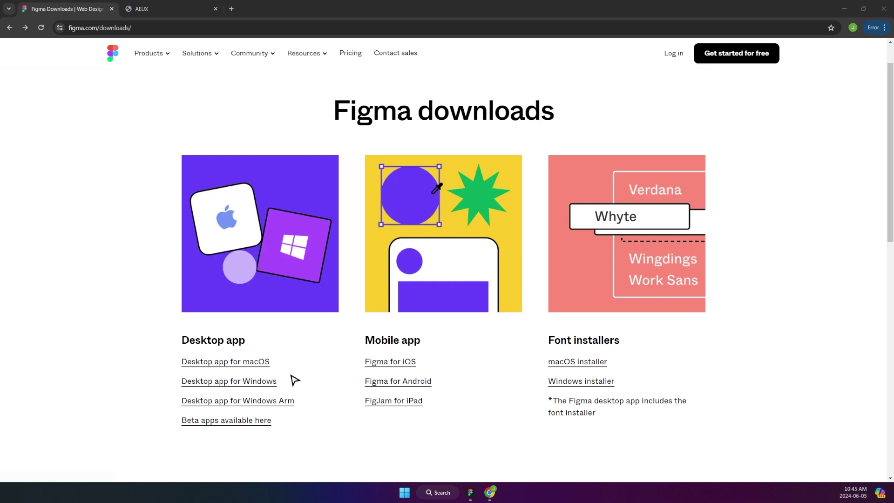
click(259, 385)
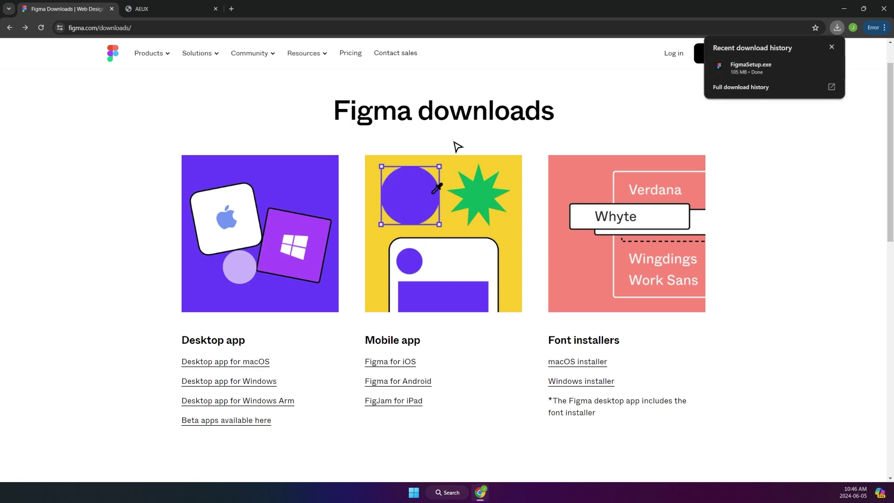
click(743, 70)
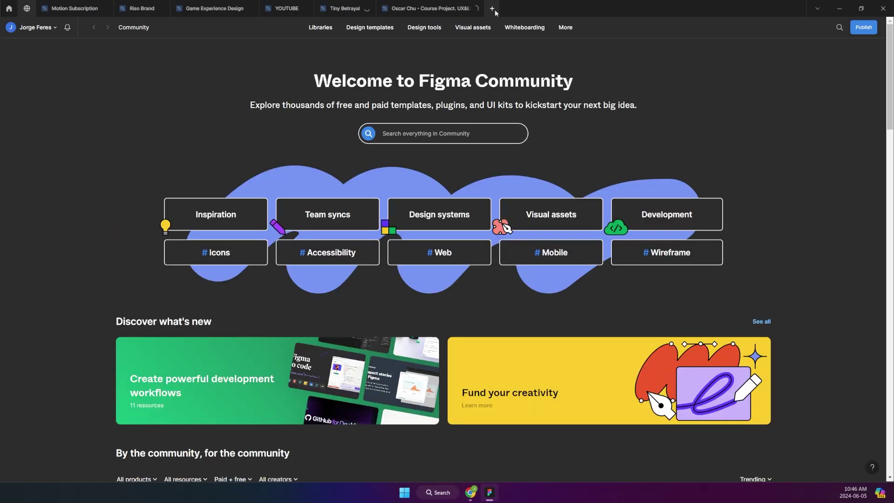
Step: Create a new blank design file and launch AEUX from Plugins > Development
click(494, 10)
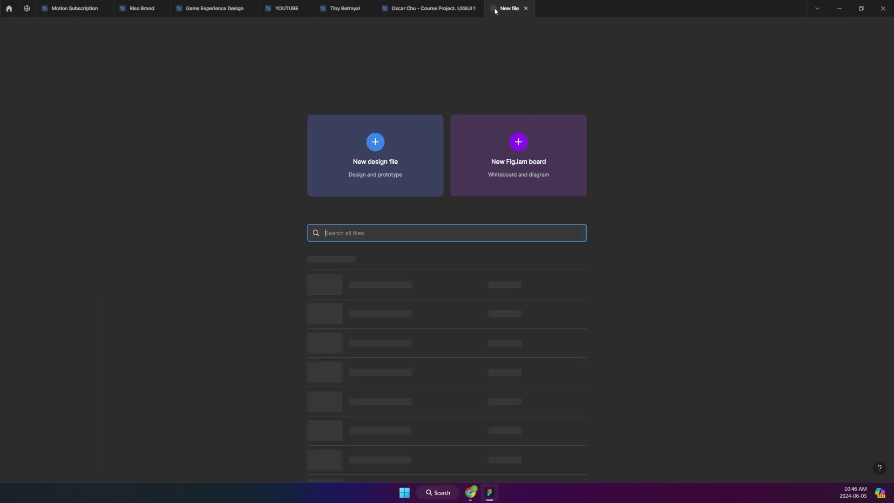
click(410, 151)
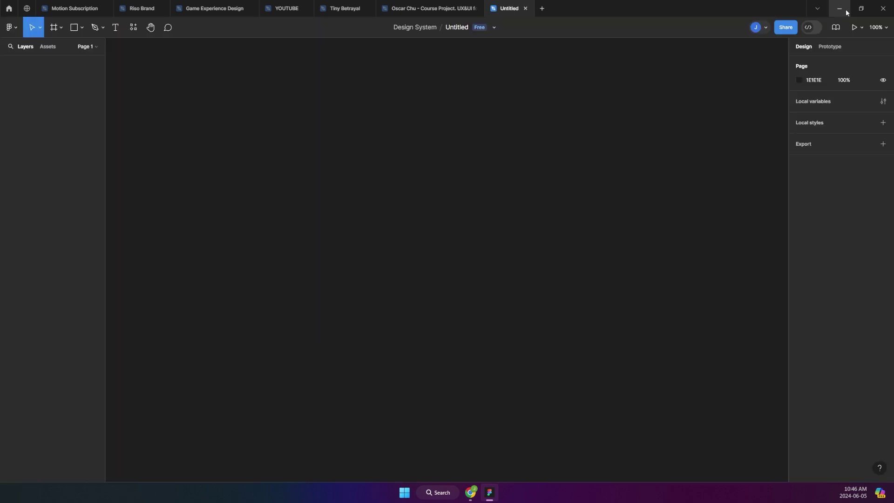
right_click(440, 118)
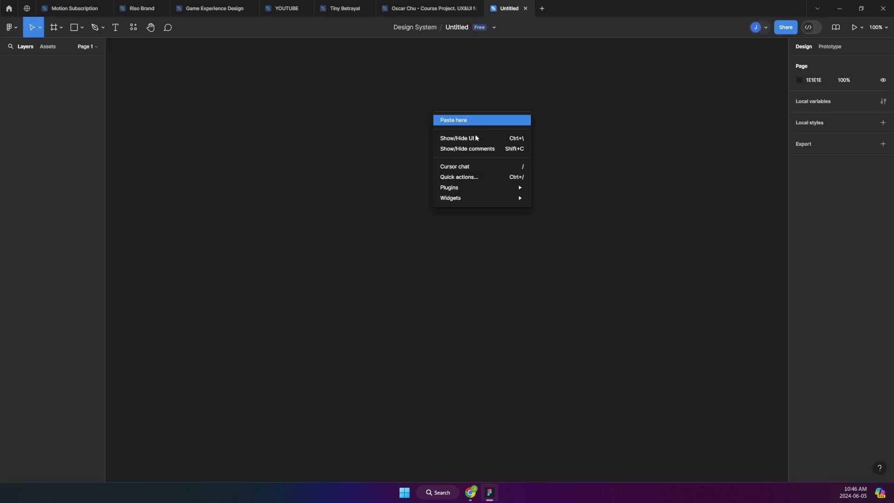
mouse_move(465, 187)
mouse_move(579, 289)
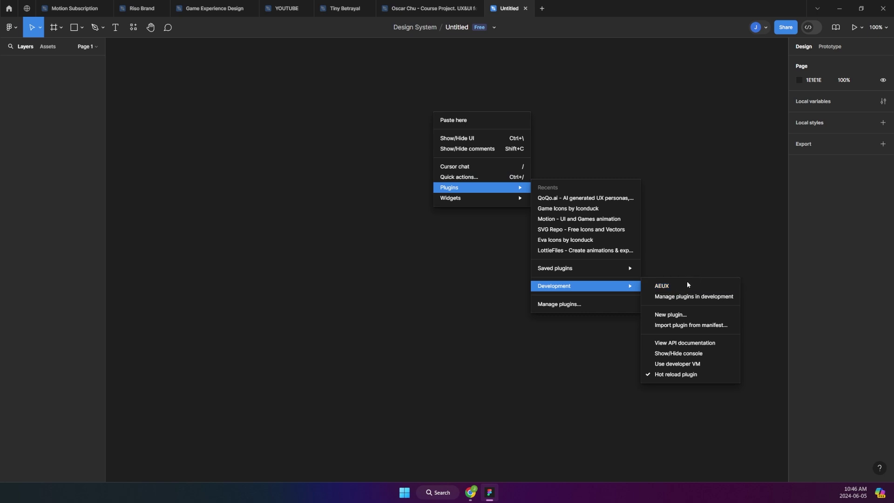
click(670, 286)
drag(684, 85, 651, 110)
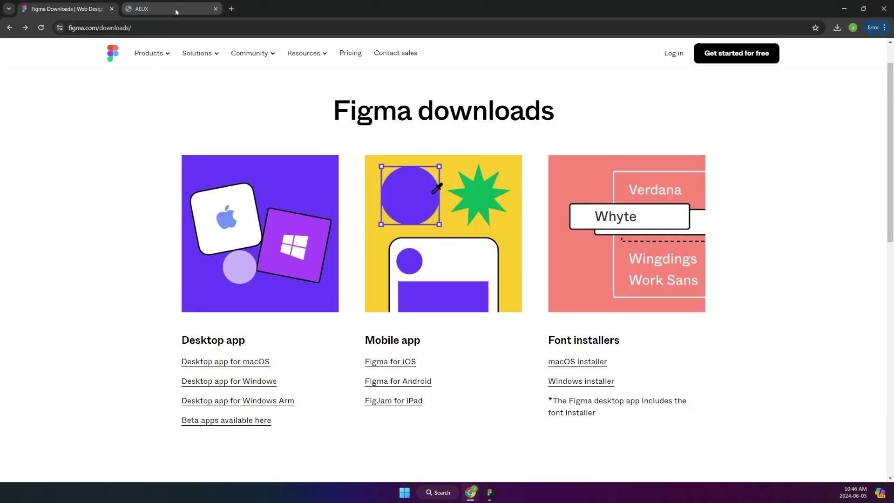
click(176, 10)
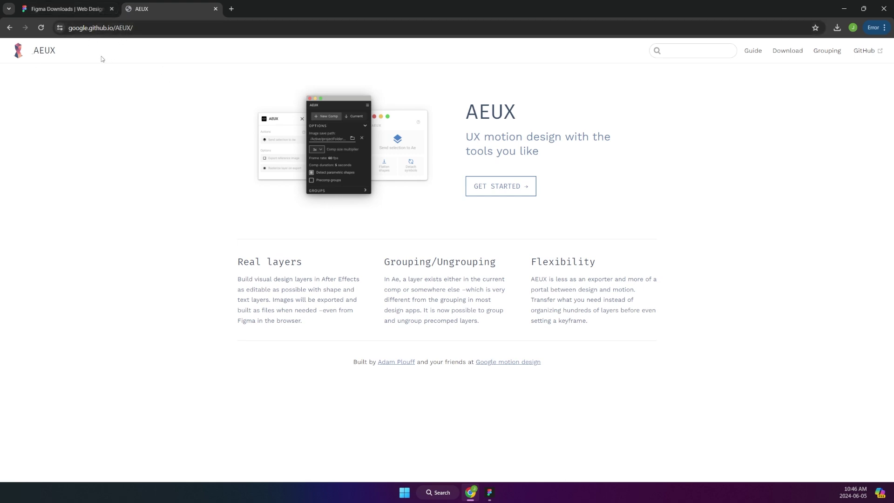
Step: Download AEUX 0.8.2 from the site's Download page
click(788, 51)
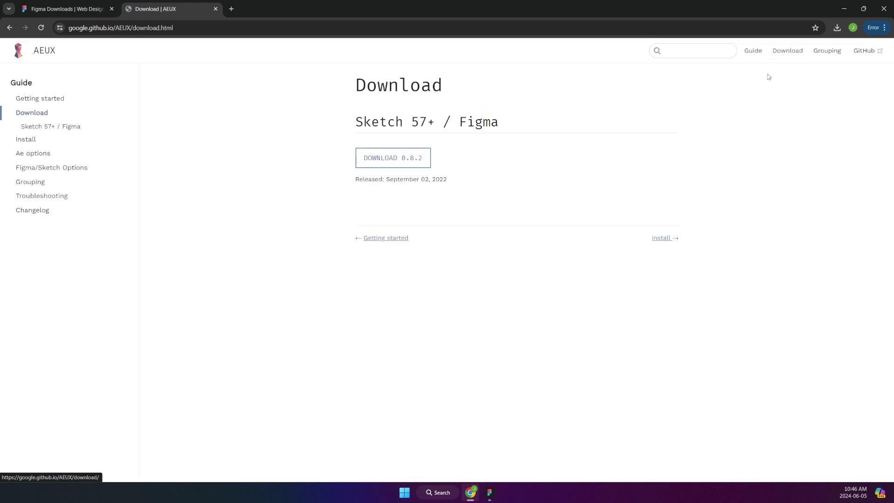
click(390, 163)
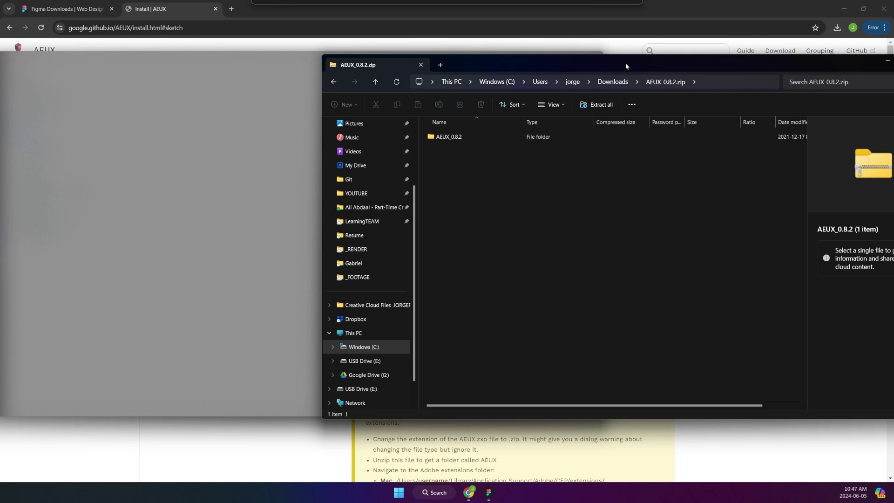
Step: Open the AEUX_0.8.2 folder inside the zip and return to the browser's install steps
drag(625, 63, 425, 80)
double_click(246, 156)
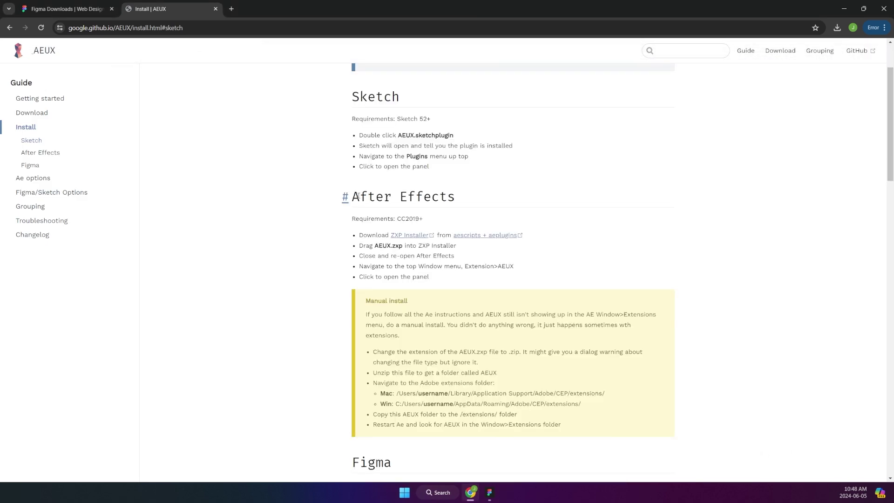
drag(359, 195, 461, 197)
click(461, 197)
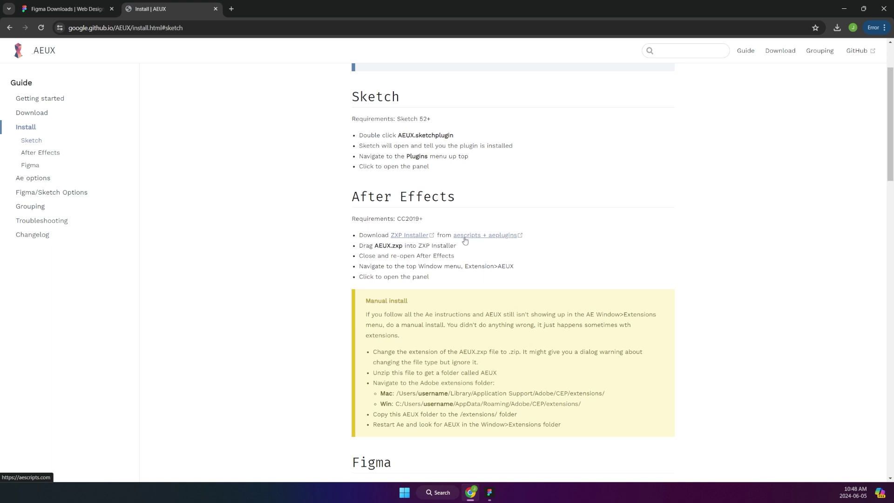
Step: Download the aescripts ZXP Installer for Windows and launch its setup
click(413, 236)
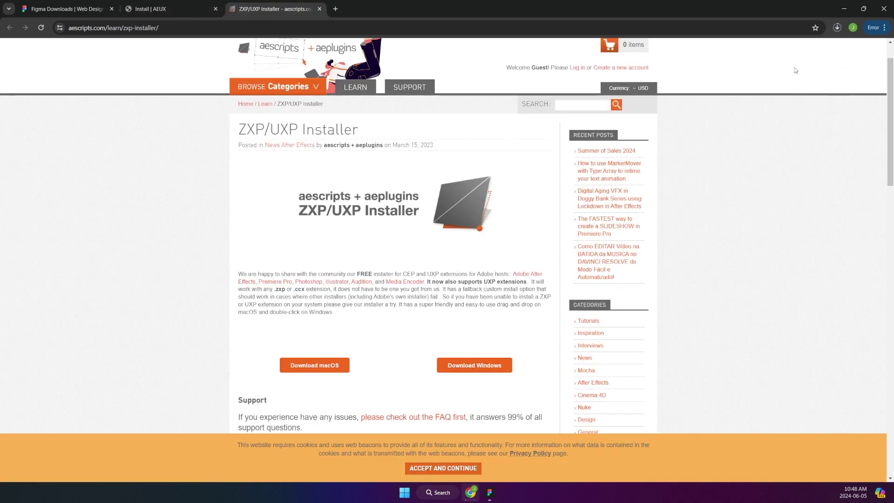
click(837, 28)
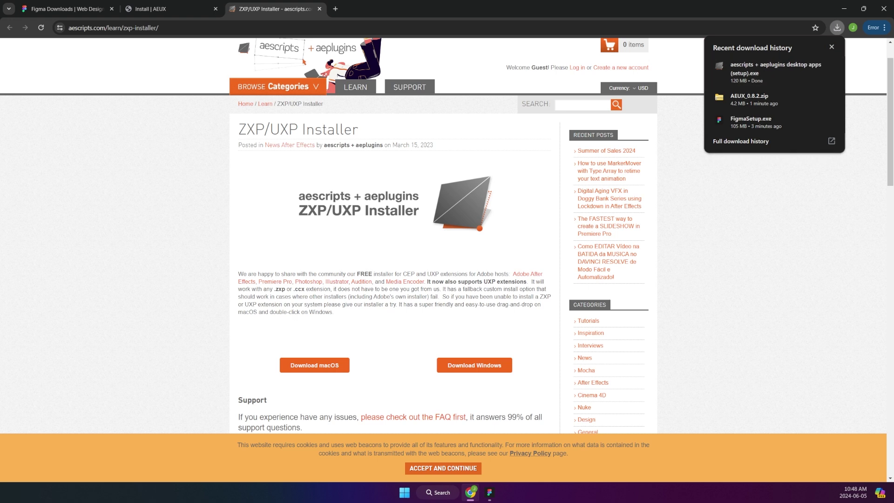
click(755, 69)
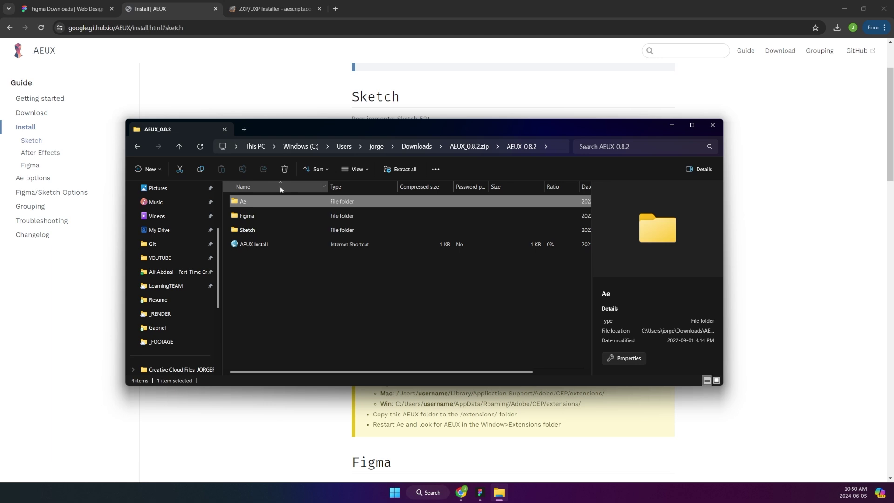
Step: Browse the zip's Ae folder, peek into Kbar icon, and open AEUX_0.8.2.zxp
double_click(254, 201)
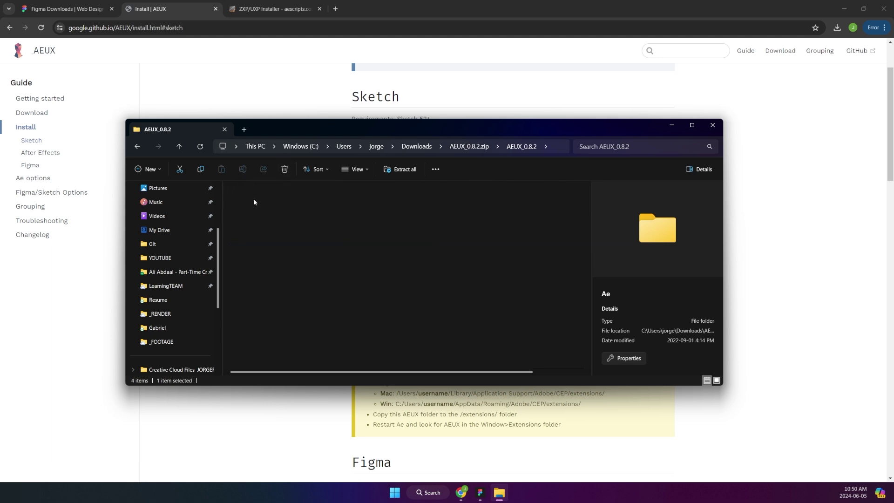
double_click(279, 203)
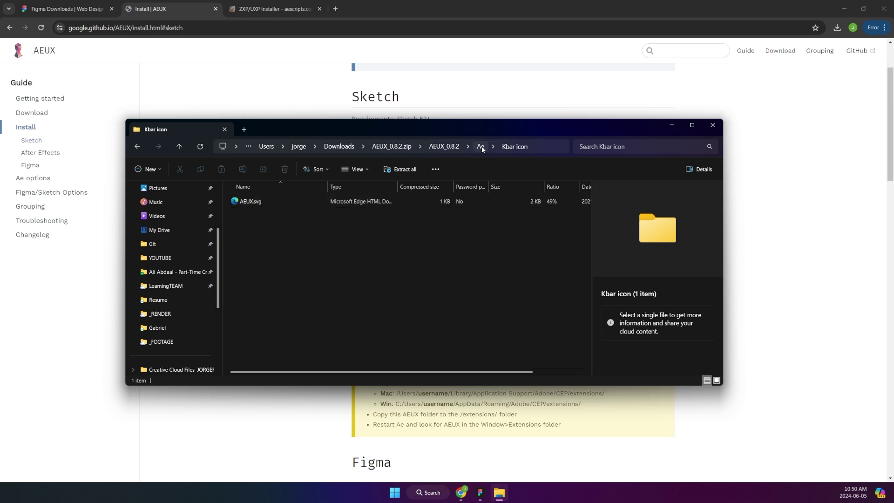
click(481, 146)
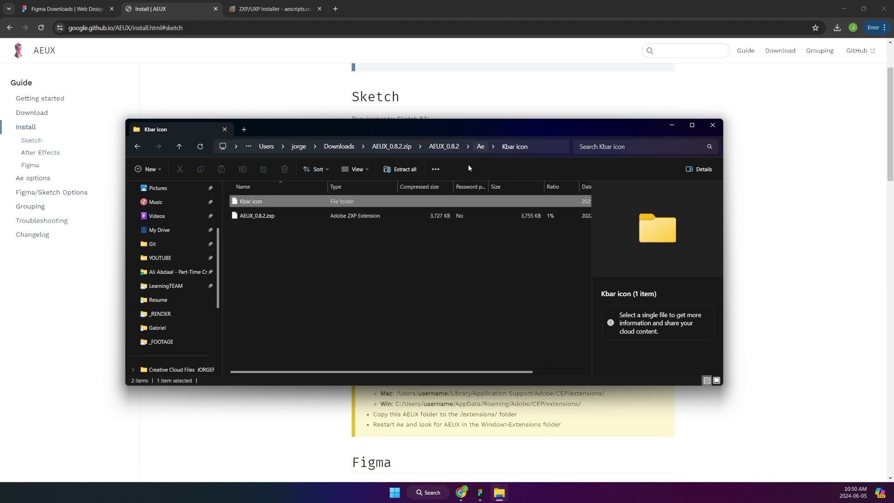
double_click(271, 219)
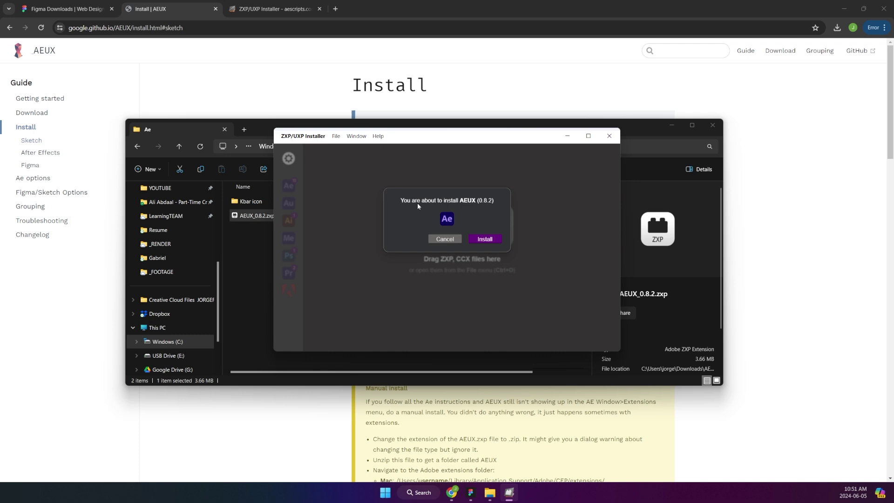
Step: Confirm installing AEUX 0.8.2 and close the success message
click(486, 239)
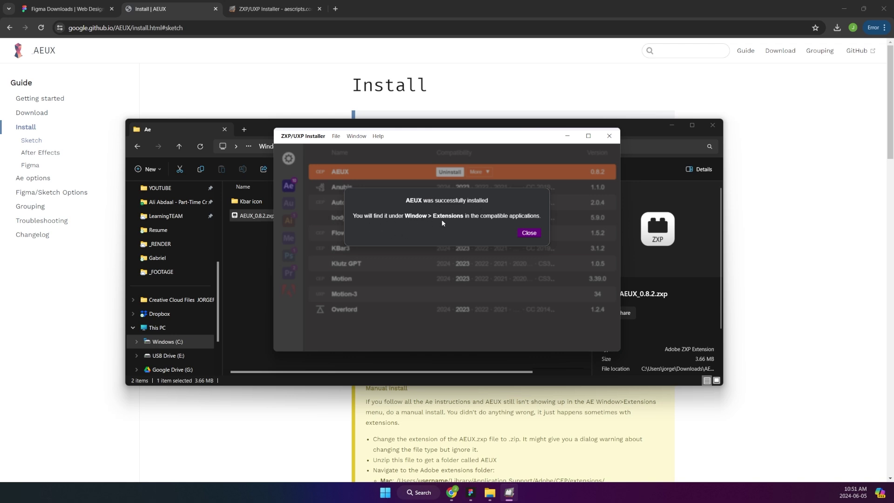
click(529, 233)
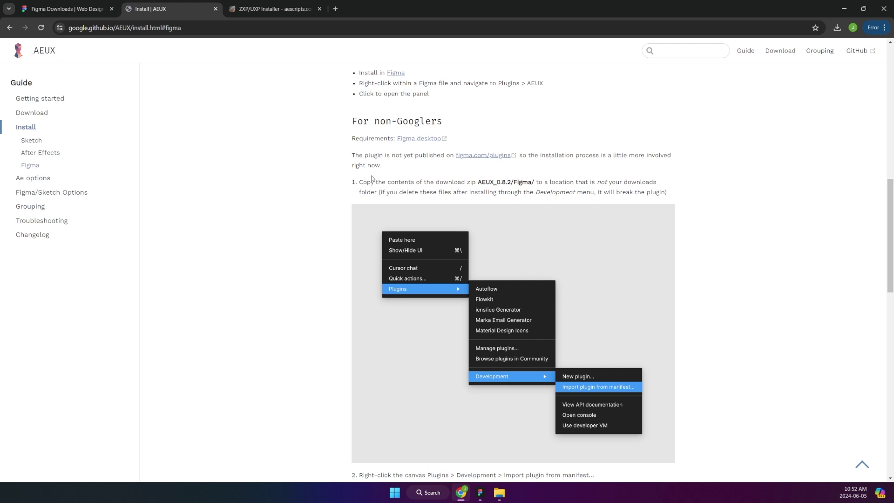
Step: Highlight the AEUX_0.8.2/Figma/ path, then browse the zip into AEUX_0.8.2 and its Figma folder
drag(480, 183, 536, 182)
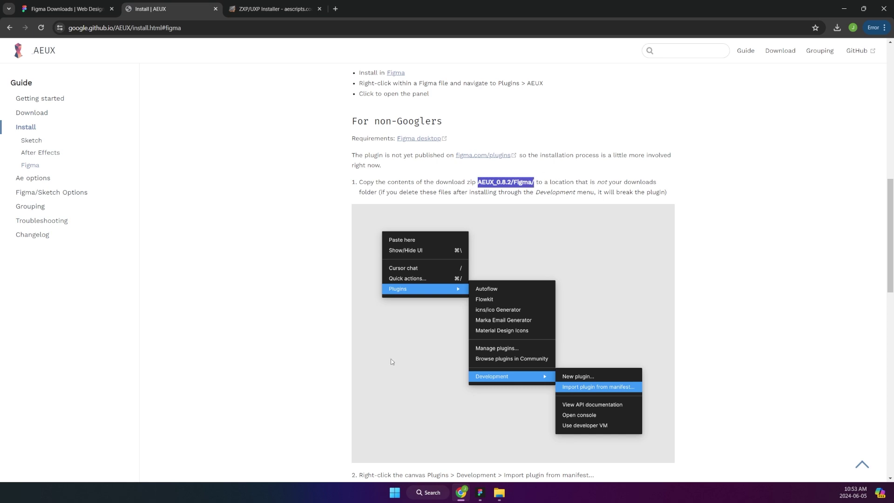
click(499, 493)
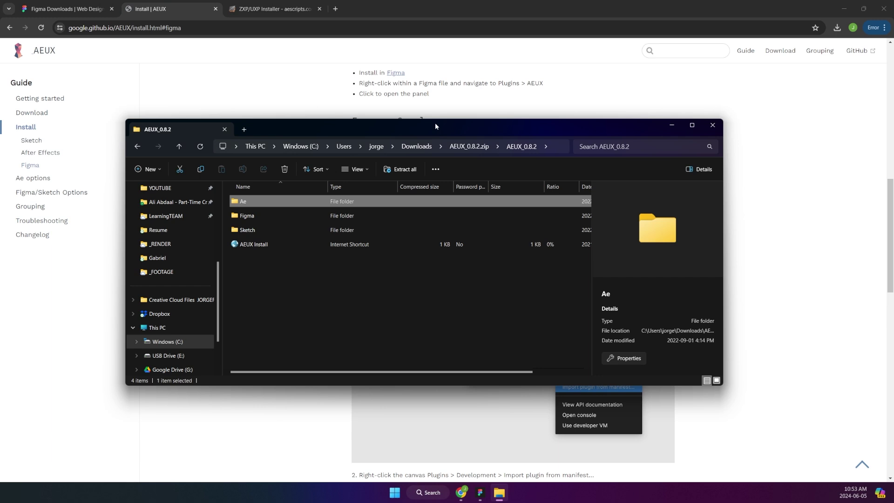
drag(435, 122, 436, 134)
click(479, 159)
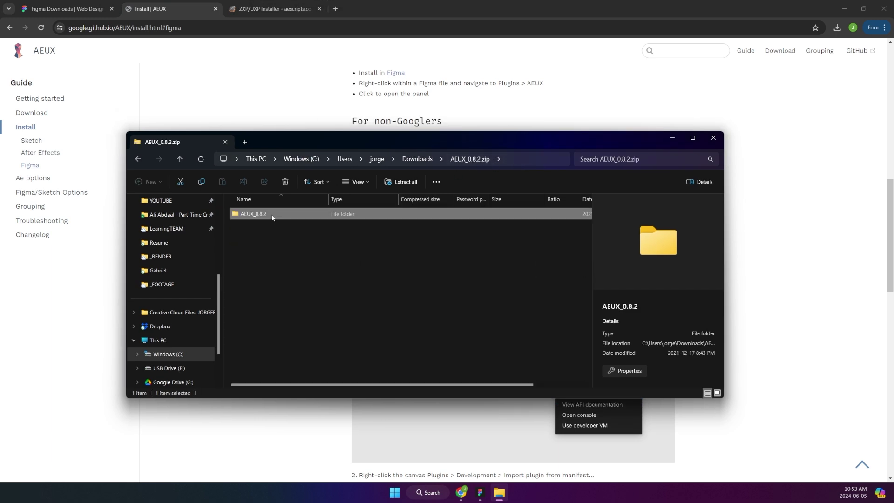
double_click(273, 217)
double_click(276, 231)
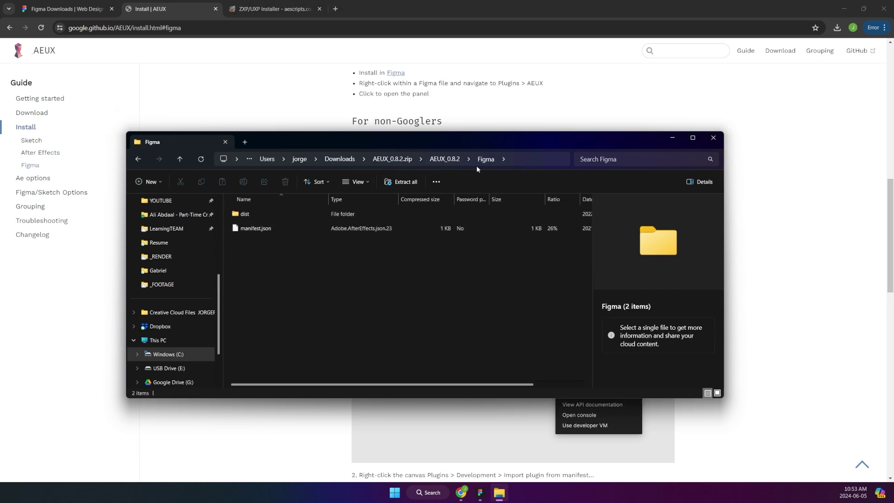
click(444, 159)
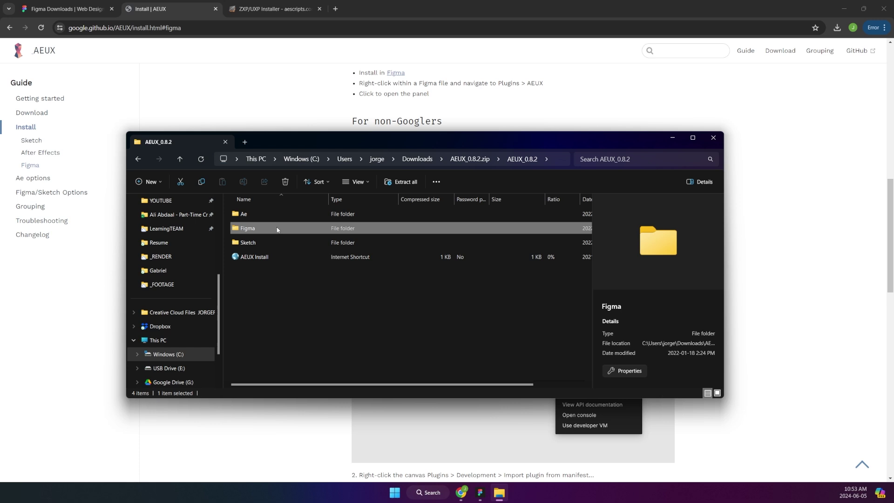
Step: Minimize the browser and bring forward the Explorer window showing the Figma plugin folder
scroll(181, 200, up, 4)
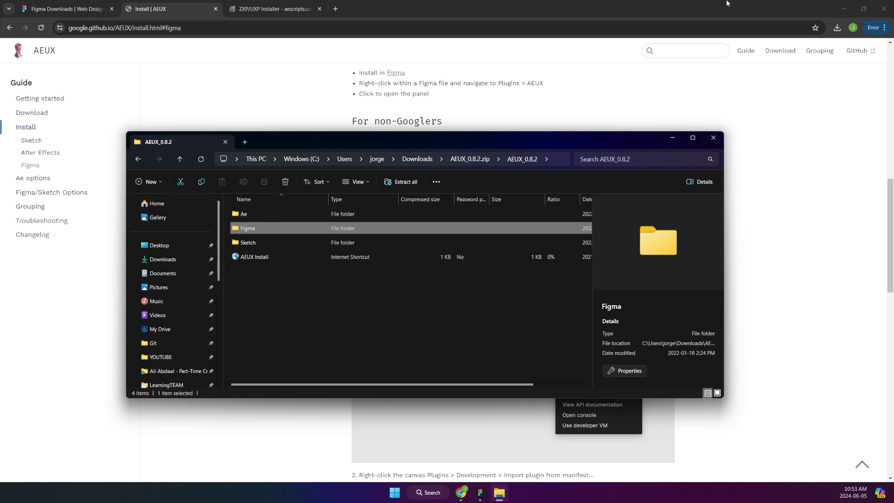
click(844, 8)
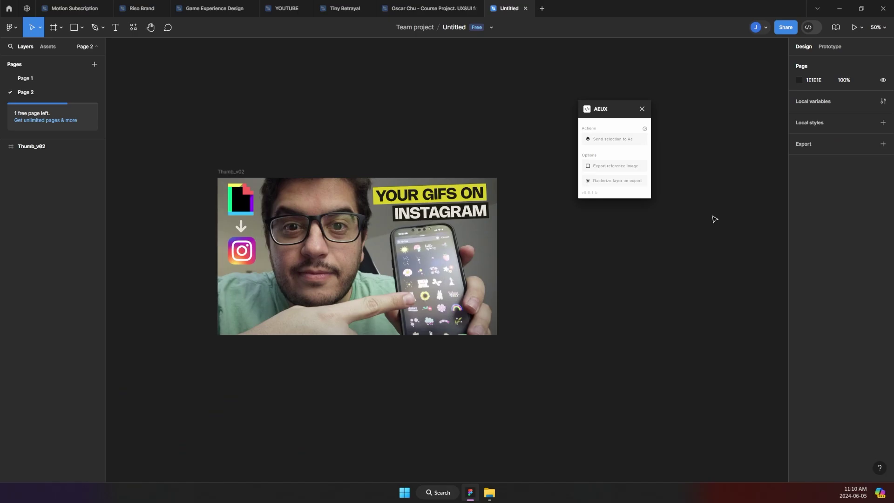
right_click(408, 130)
mouse_move(504, 208)
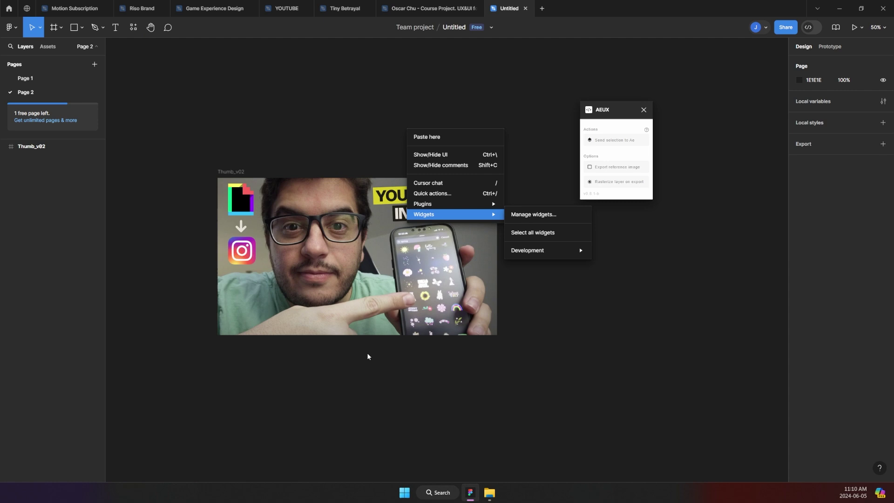
click(251, 412)
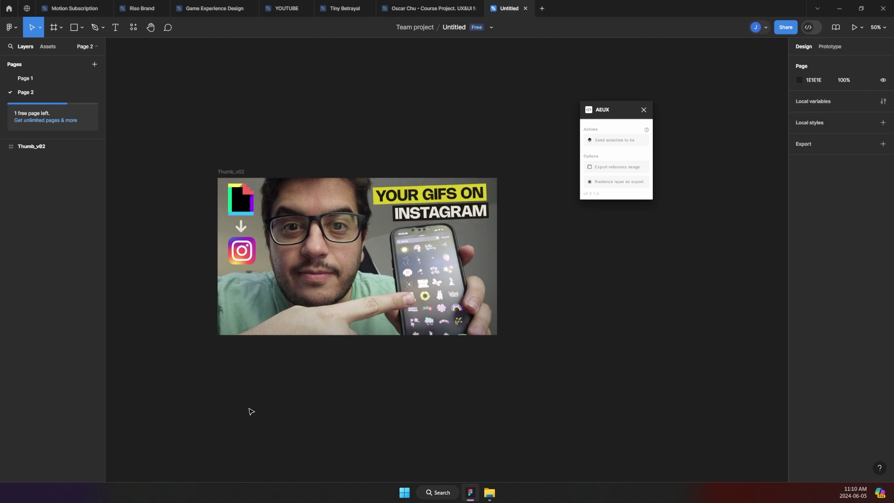
click(490, 492)
drag(379, 314, 373, 249)
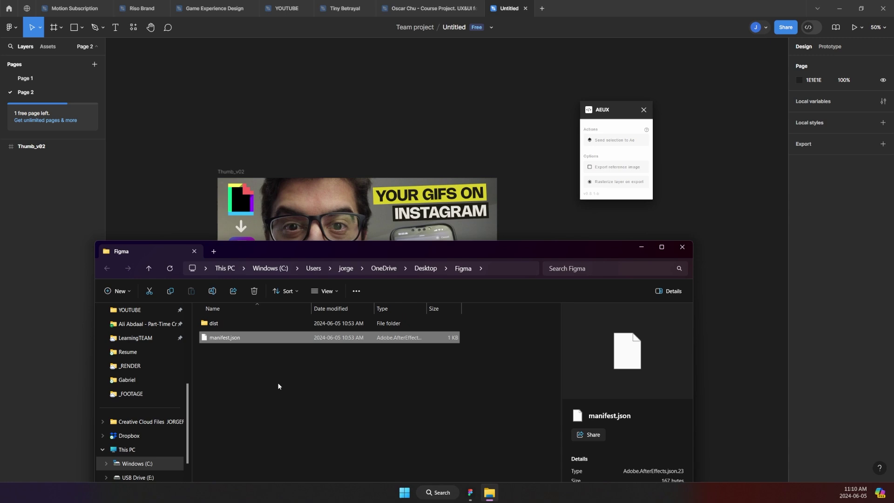
Step: In a second window, make a 'Figma' folder in Documents and paste dist and manifest.json there
key(ctrl+n)
scroll(165, 145, up, 5)
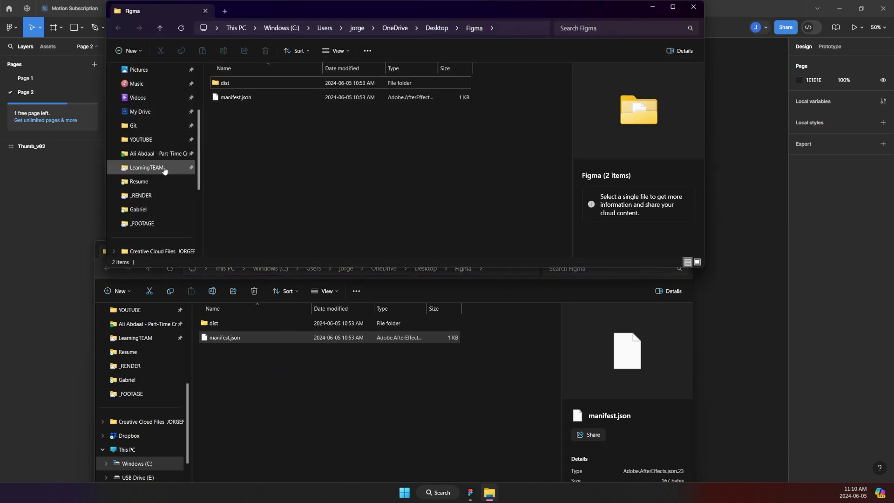
click(176, 142)
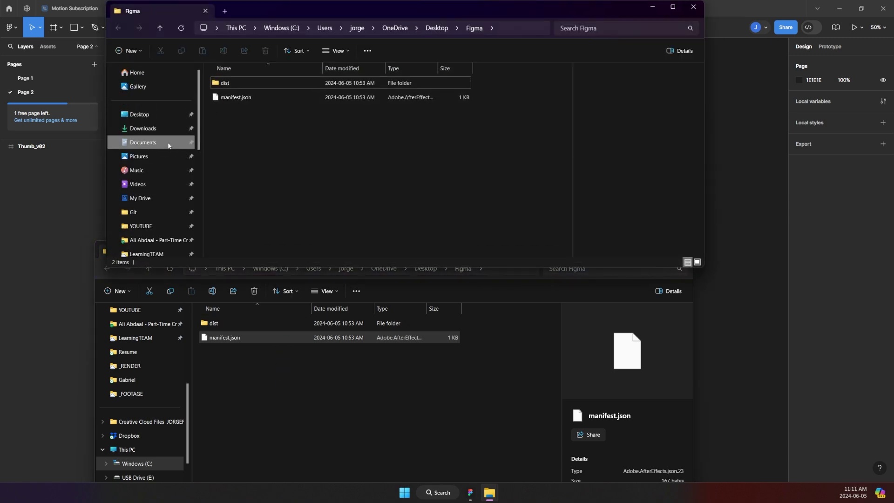
click(287, 141)
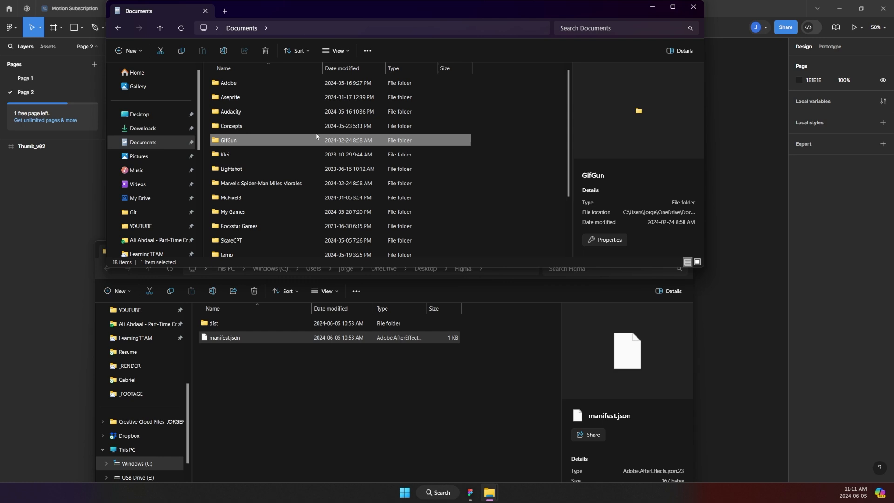
key(ctrl+shift+n)
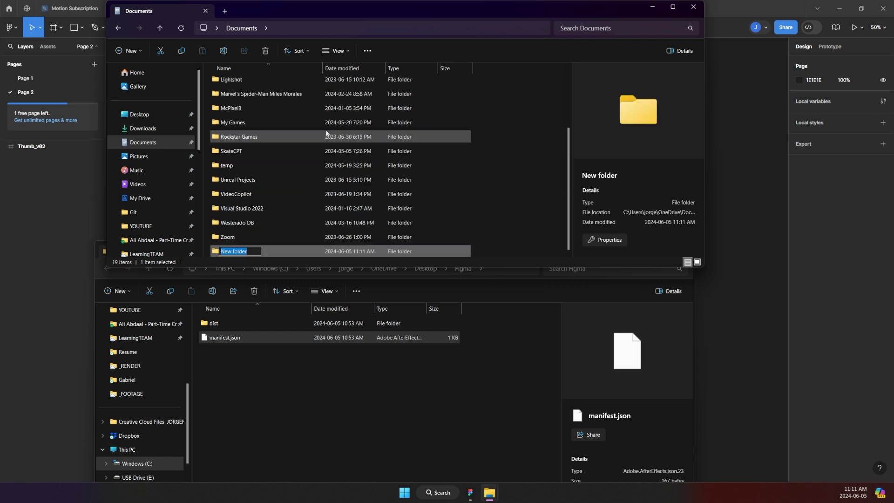
text(Figma)
key(Return)
key(Return)
key(ctrl+v)
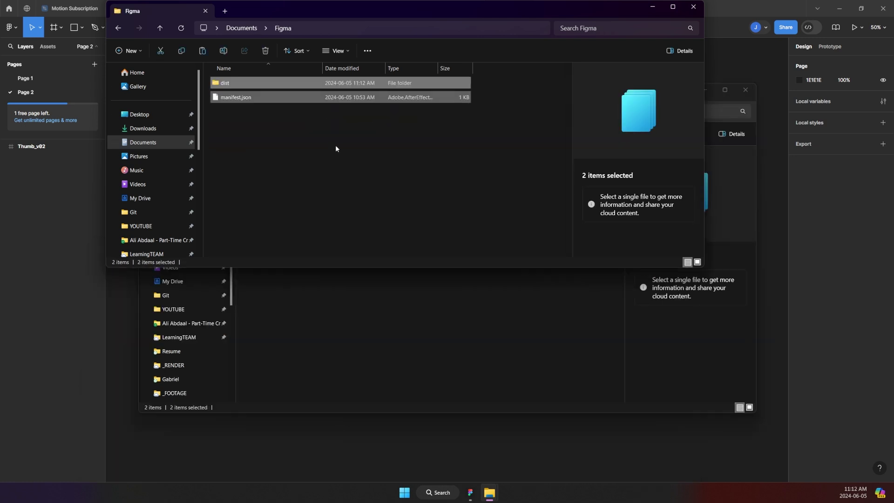
drag(318, 13, 425, 149)
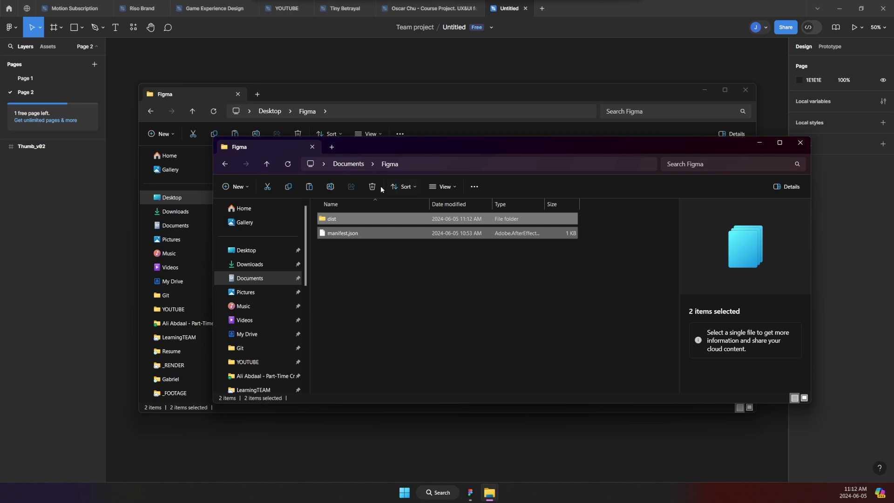
Step: Open Figma's list of plugins in development from the canvas menu
click(426, 287)
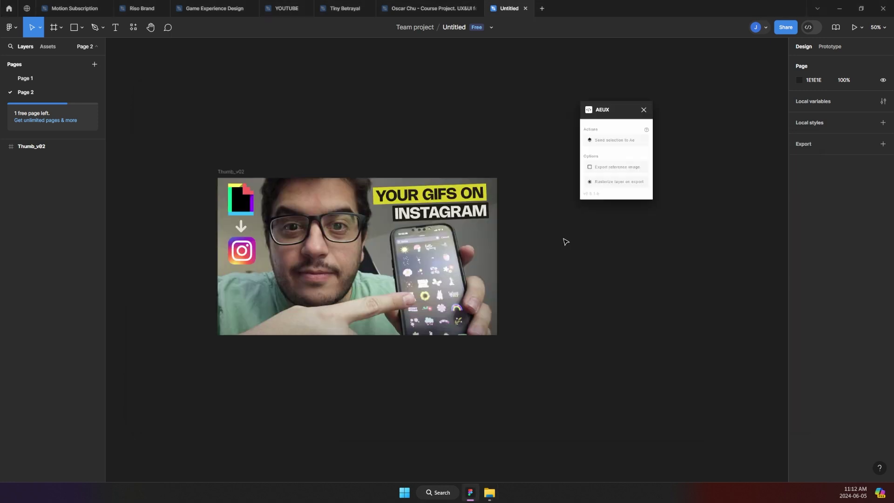
right_click(561, 239)
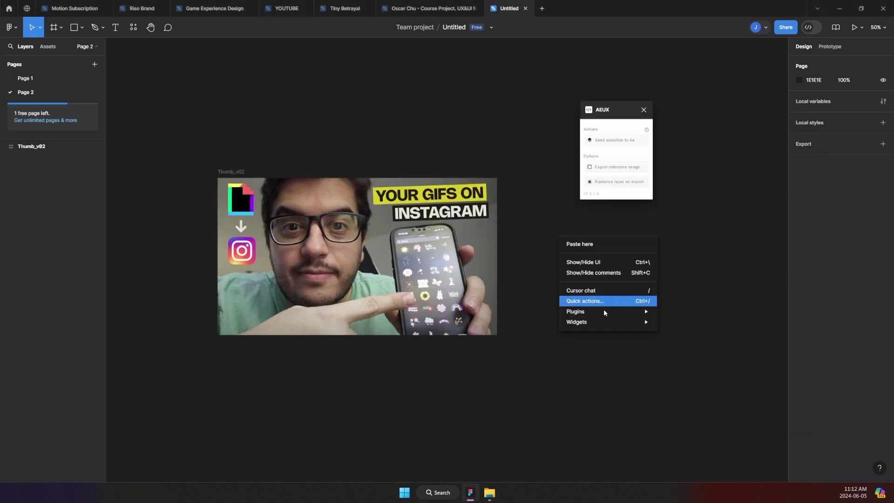
mouse_move(615, 313)
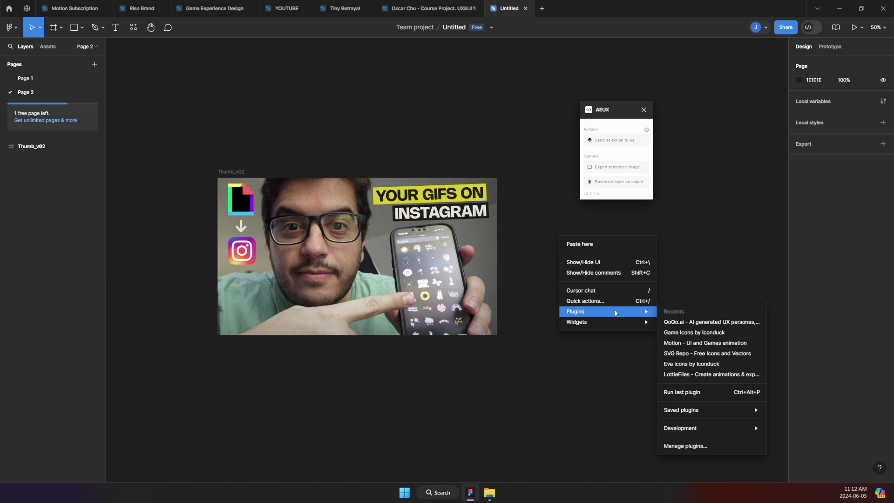
mouse_move(710, 429)
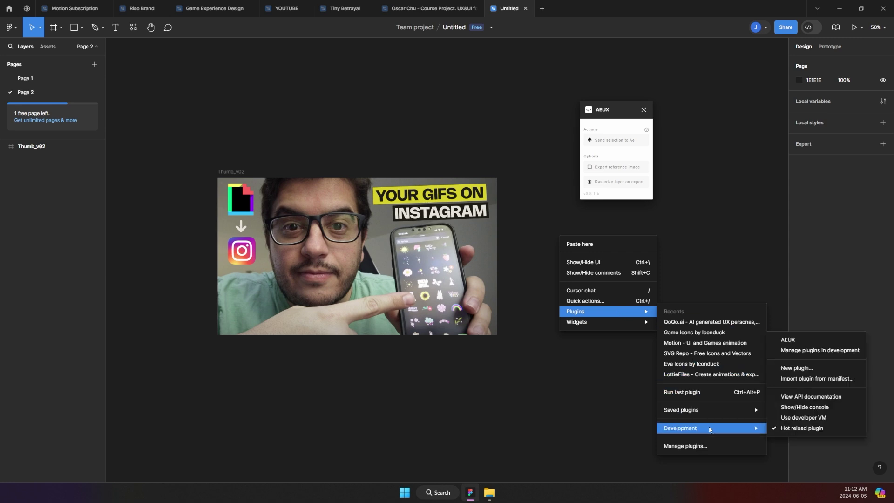
click(815, 350)
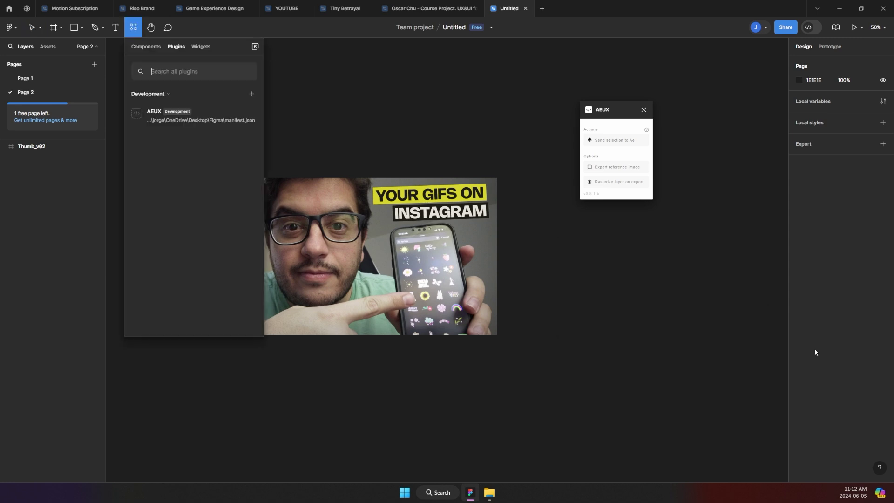
Step: Import AEUX as a development plugin from Documents\Figma\manifest.json
click(252, 94)
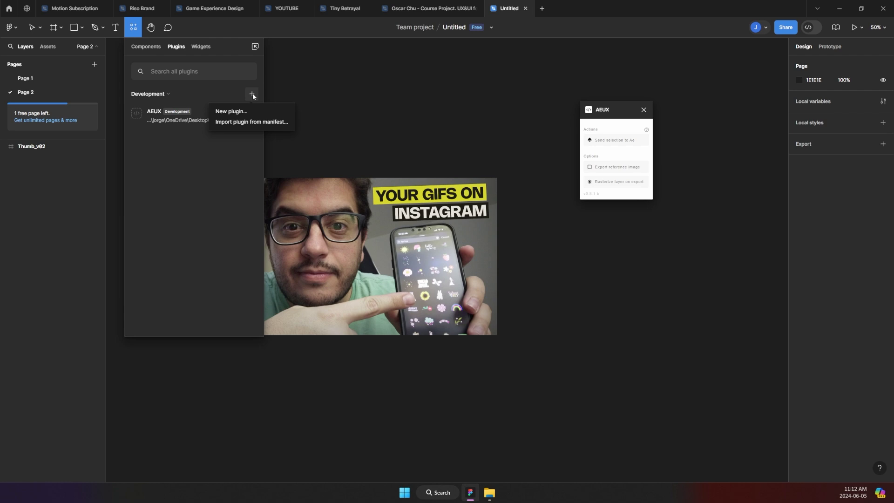
click(262, 123)
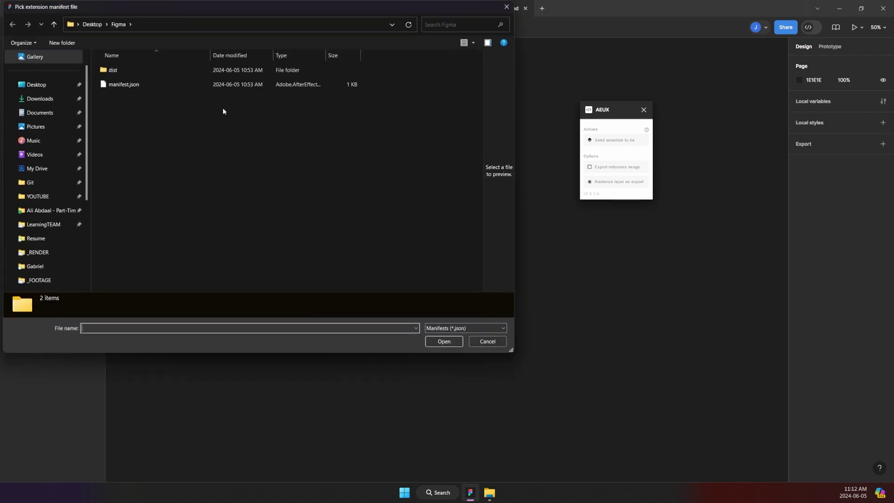
click(207, 25)
click(206, 27)
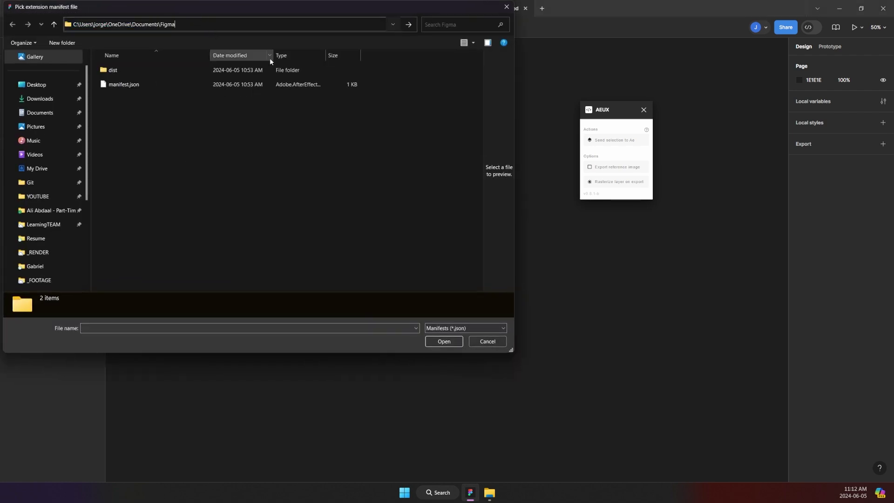
key(Return)
click(135, 89)
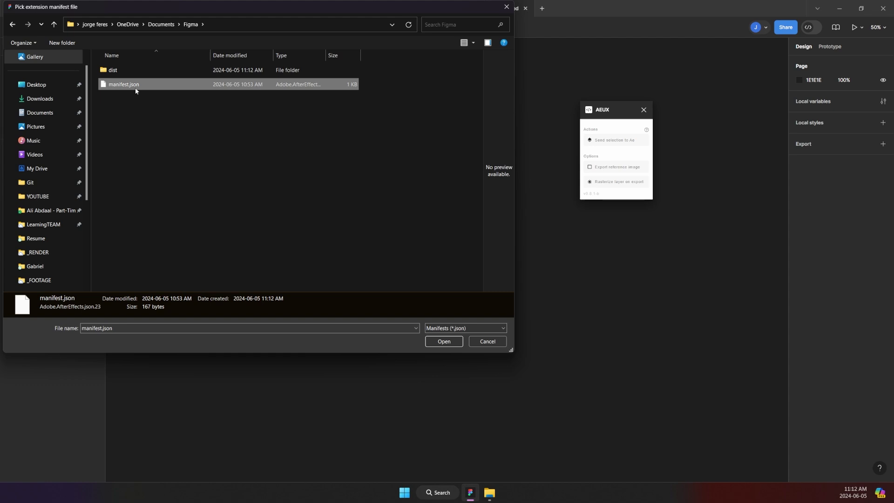
click(445, 340)
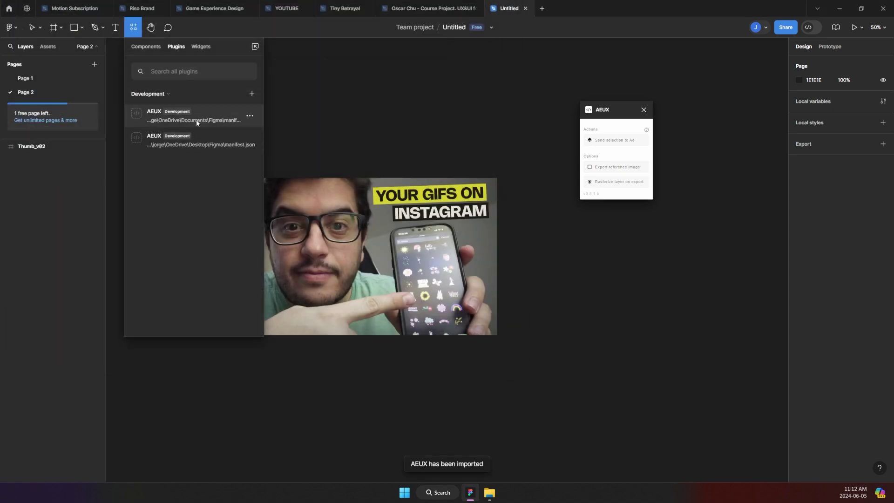
Step: Remove the duplicate AEUX entry and close the plugins list
click(249, 141)
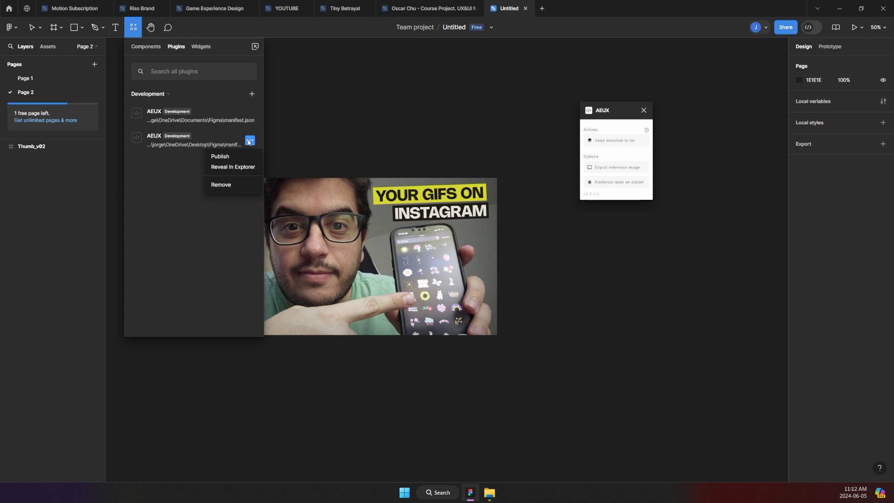
click(231, 187)
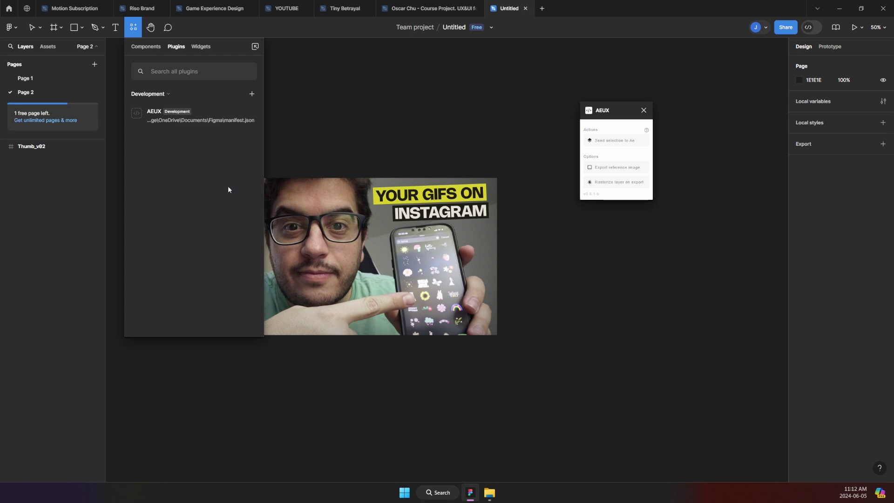
click(519, 103)
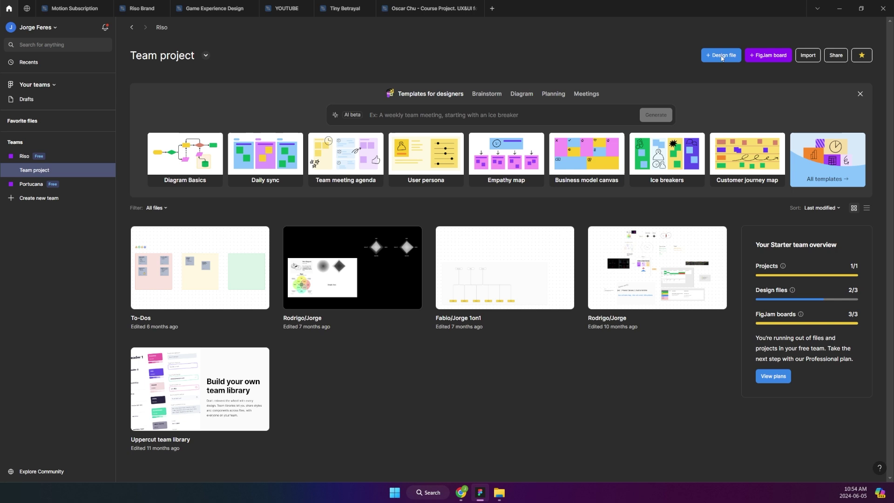
Step: Create a new design file and launch the AEUX development plugin
click(714, 56)
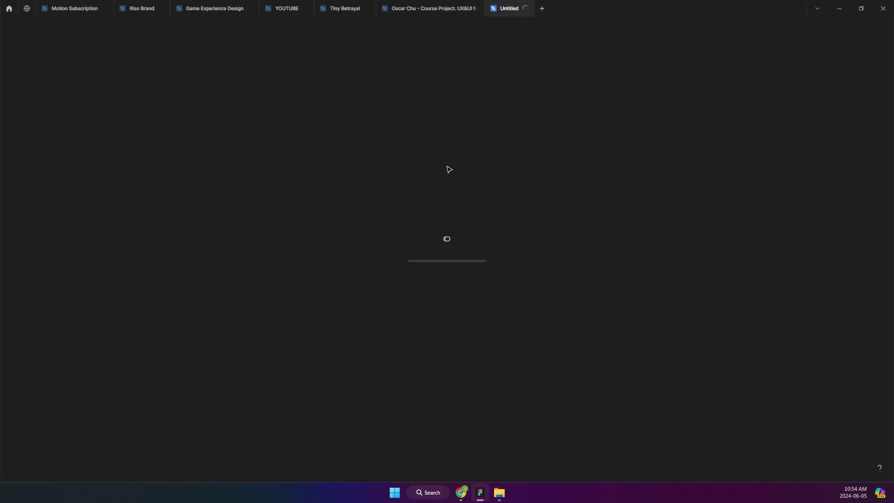
right_click(457, 210)
mouse_move(512, 285)
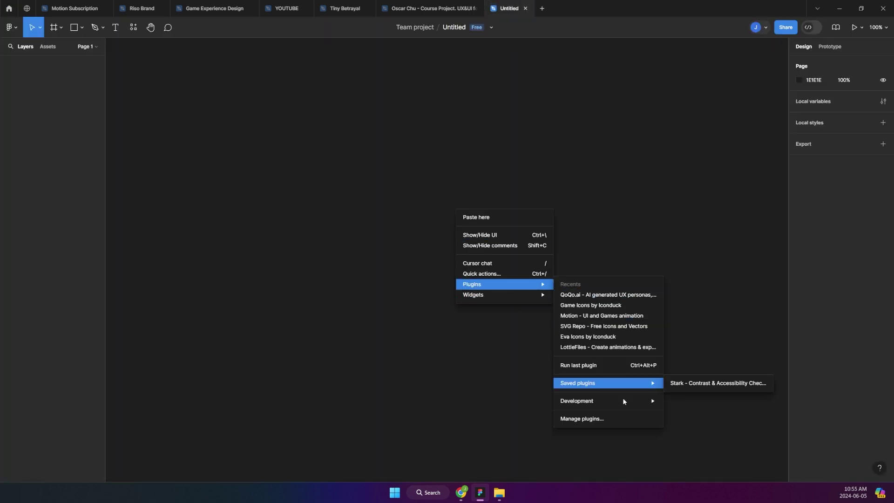
mouse_move(624, 401)
click(720, 313)
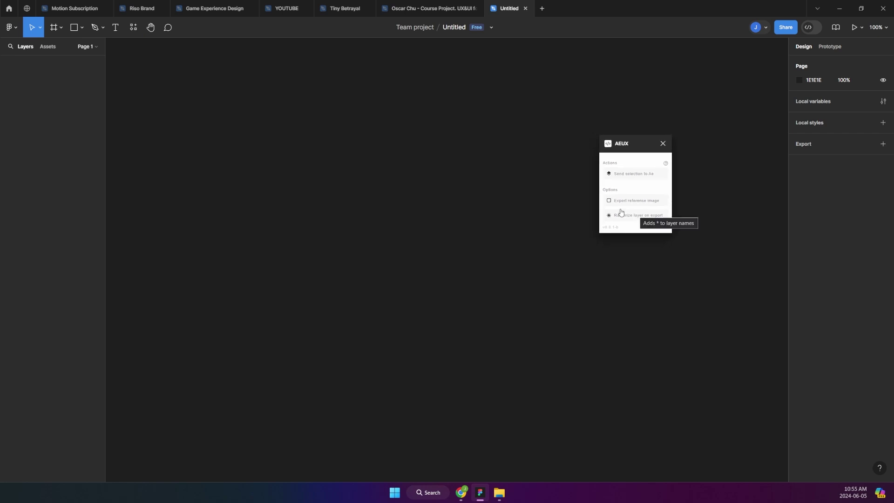
Step: Draw a frame sized 1920 × 1080 and zoom to fit it
click(56, 29)
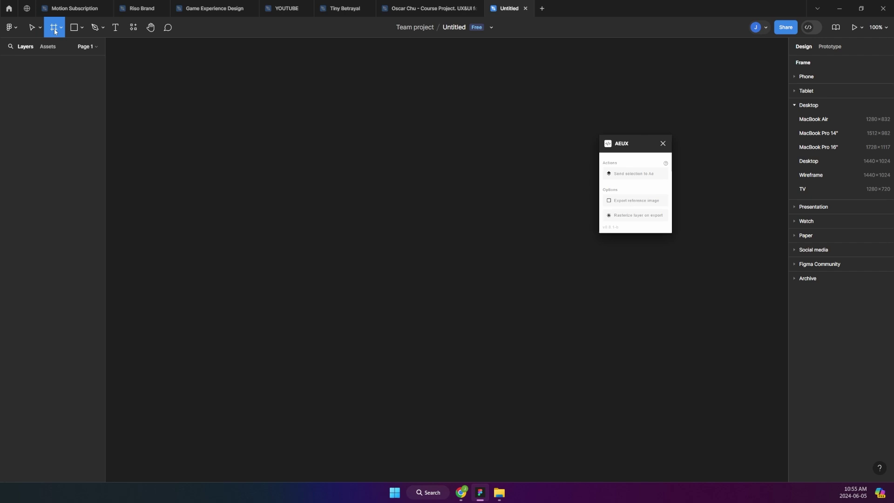
drag(279, 117, 567, 284)
click(829, 111)
text(1920)
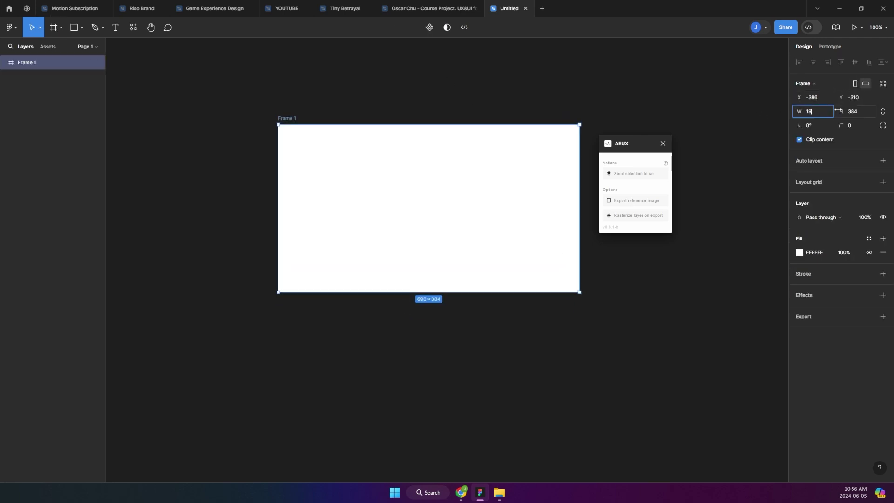
key(Tab)
text(1080)
key(Return)
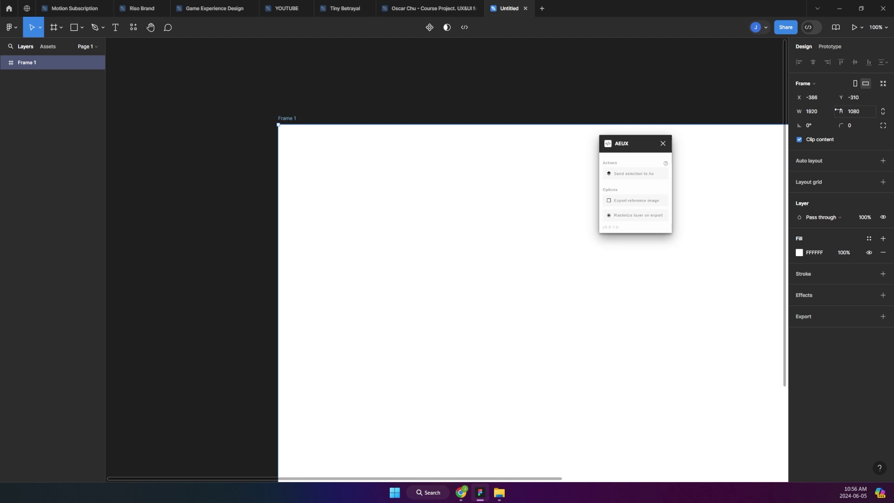
click(429, 80)
key(shift+1)
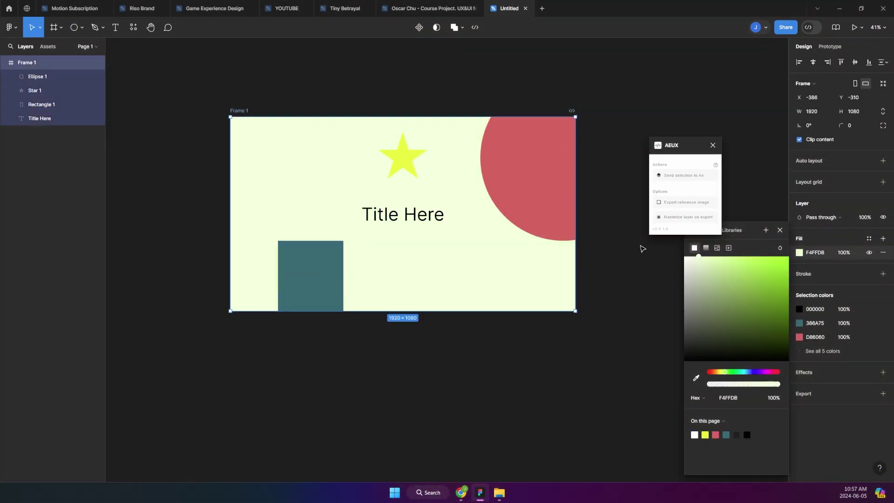
Step: Rename Frame 1 to 'Scene 01' and reselect it
click(638, 248)
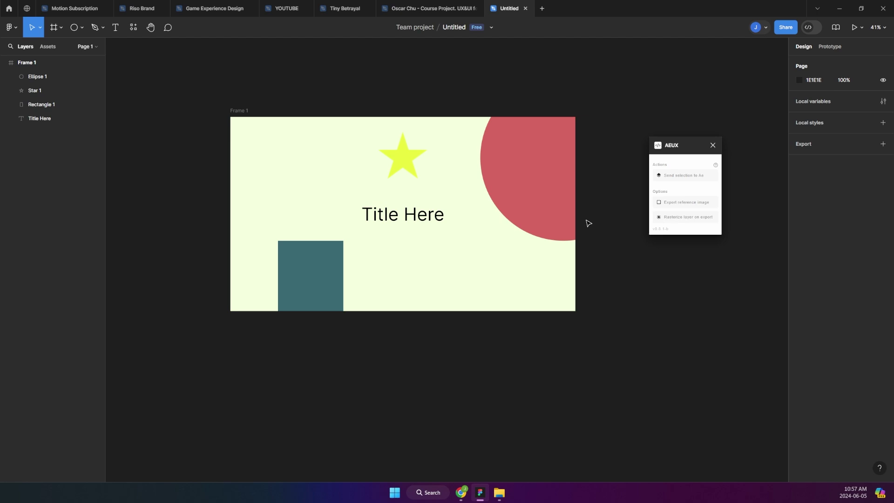
click(241, 110)
double_click(242, 110)
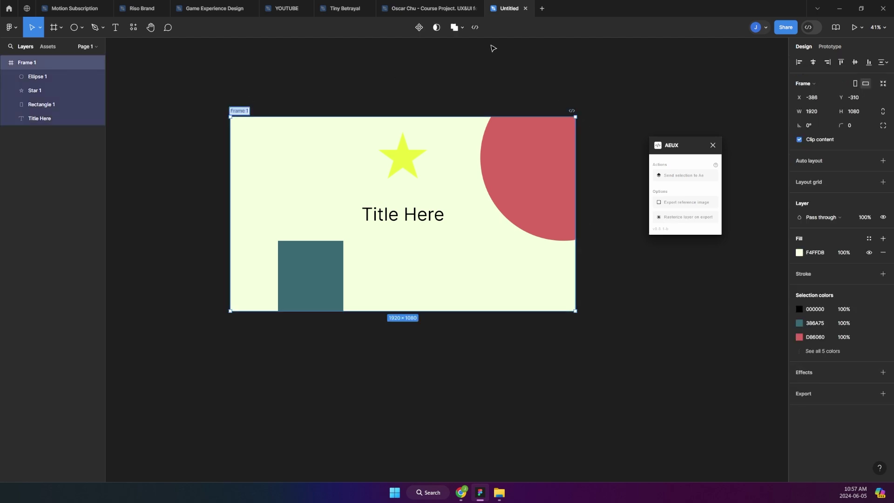
text(Scene 01)
key(Return)
click(488, 69)
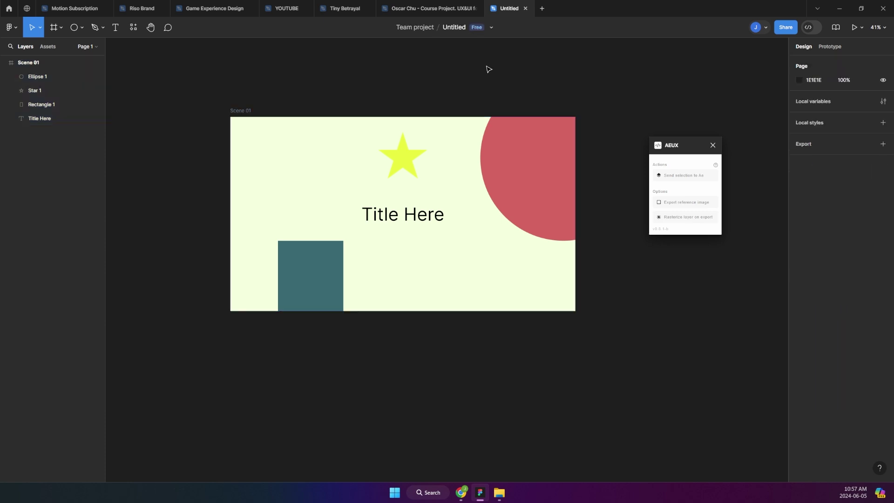
click(239, 111)
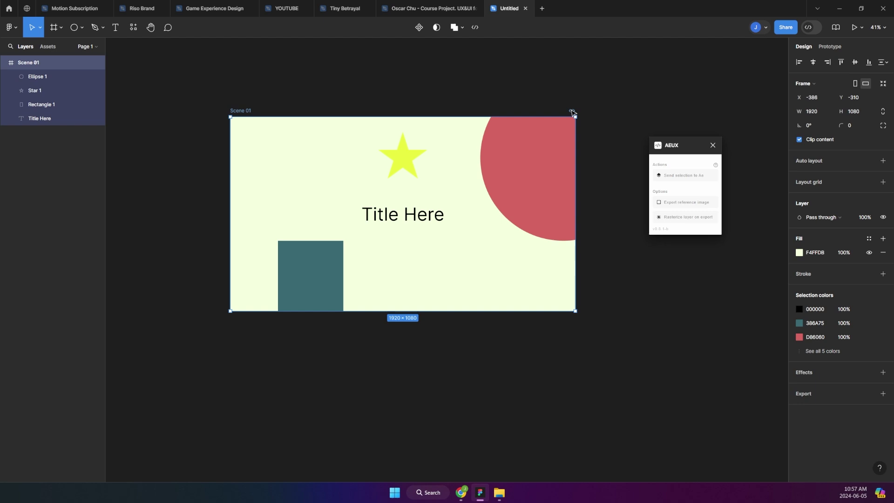
Step: Send Scene 01 to After Effects via AEUX and open the AEUX > Scene 01 composition
click(683, 178)
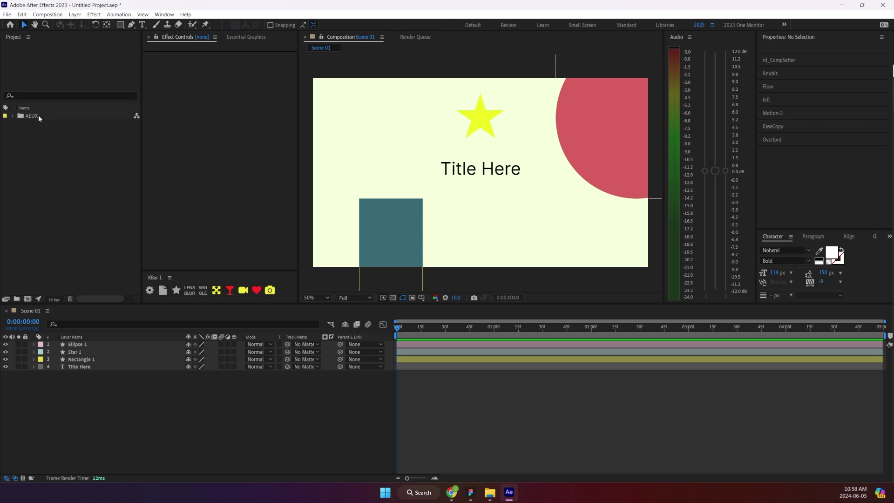
click(38, 116)
click(13, 116)
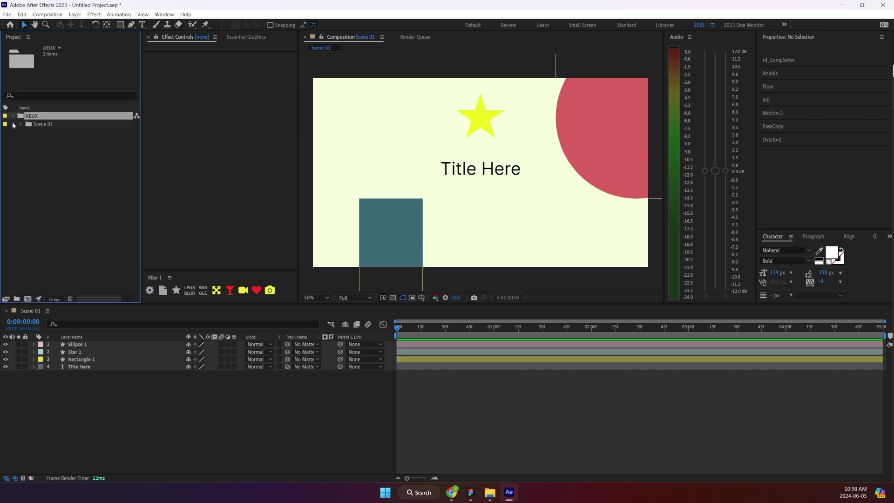
click(40, 125)
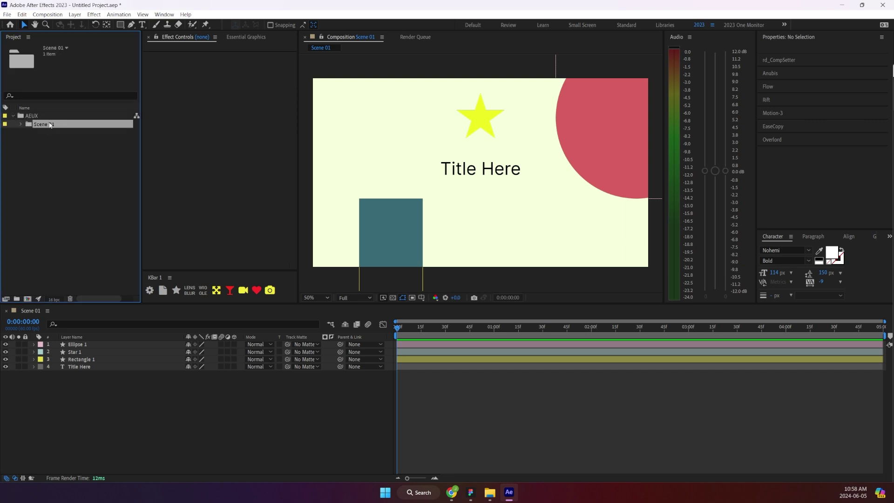
click(21, 125)
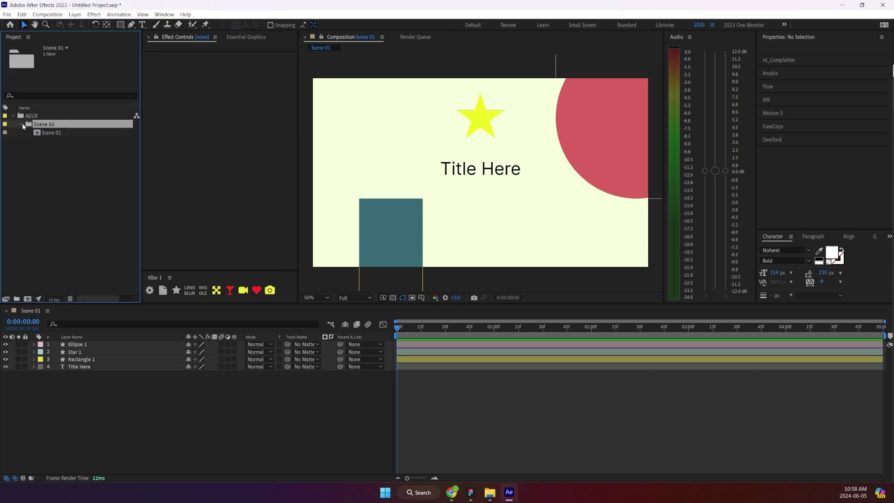
click(53, 133)
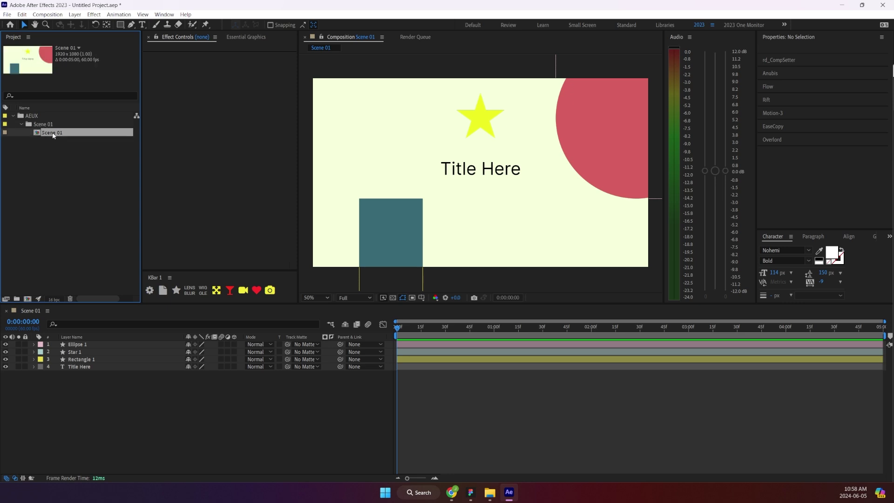
Step: Check the Ellipse 1, Star 1, Rectangle 1 and Title Here layers in the timeline
click(98, 344)
click(91, 353)
click(95, 359)
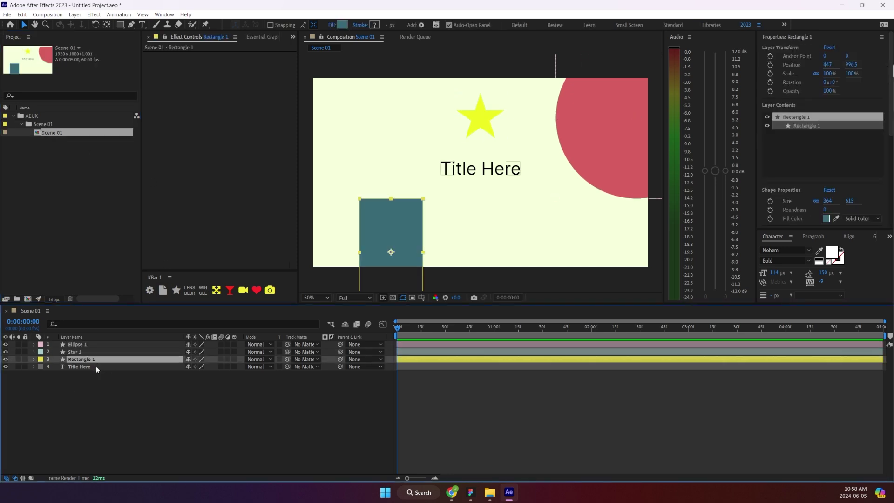
click(98, 367)
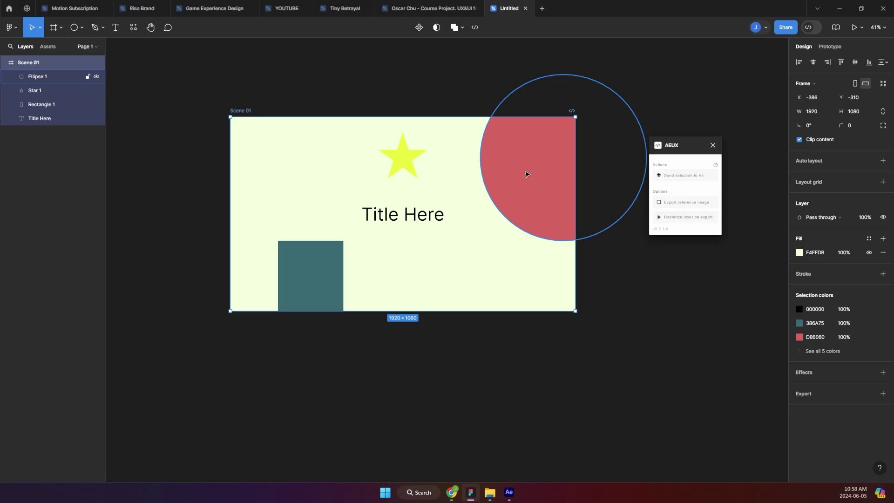
Step: Duplicate Scene 01 to the right as the Scene 2 frame
click(279, 106)
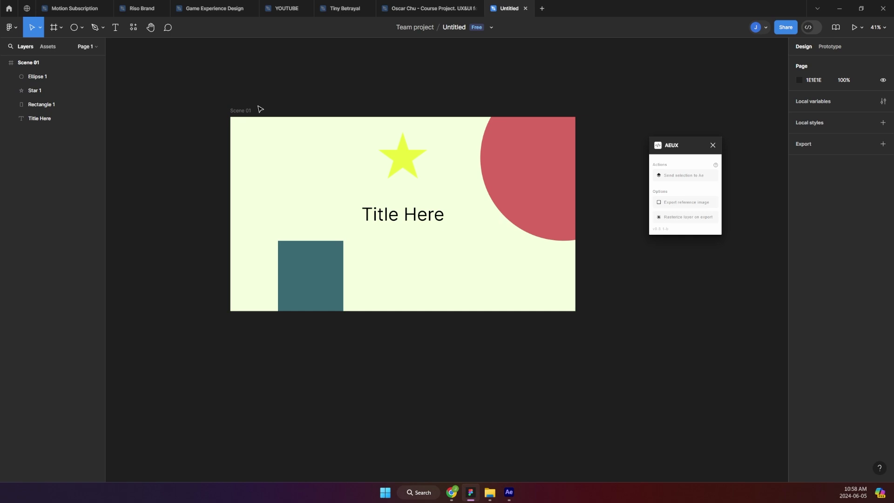
alt+drag(247, 110, 264, 135)
click(657, 89)
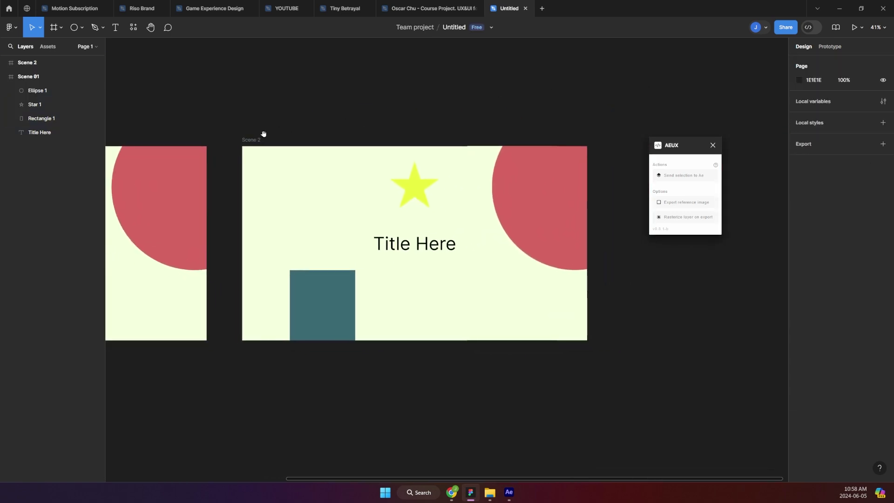
double_click(253, 140)
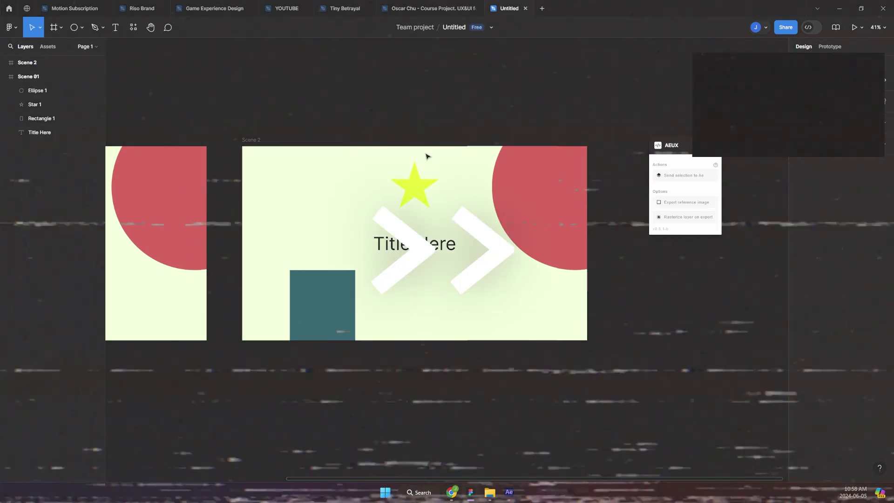
Step: On Scene 2, enlarge the red circle, move the title onto it, stretch the teal rectangle, delete the star
drag(540, 205, 310, 261)
drag(414, 244, 304, 180)
drag(322, 305, 539, 304)
key(Delete)
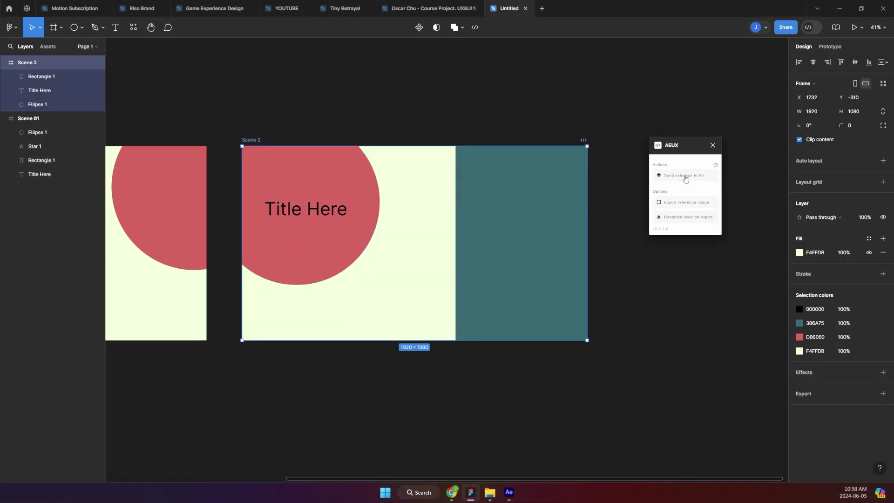
Step: Send Scene 2 to After Effects and compare the Scene 2 and Scene 01 compositions
click(685, 178)
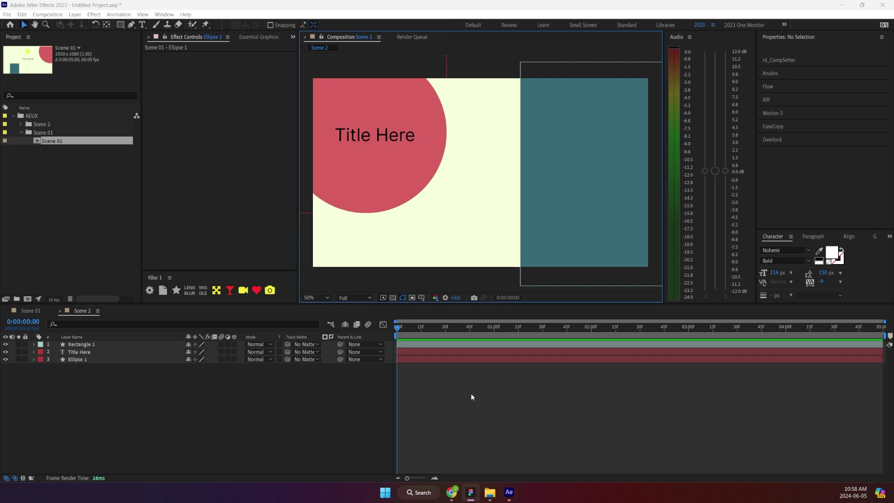
click(20, 123)
click(51, 133)
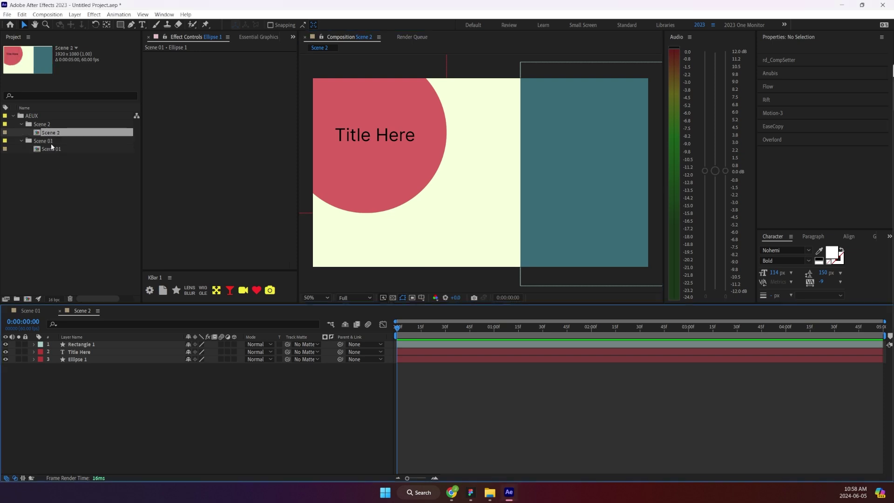
double_click(51, 148)
click(50, 134)
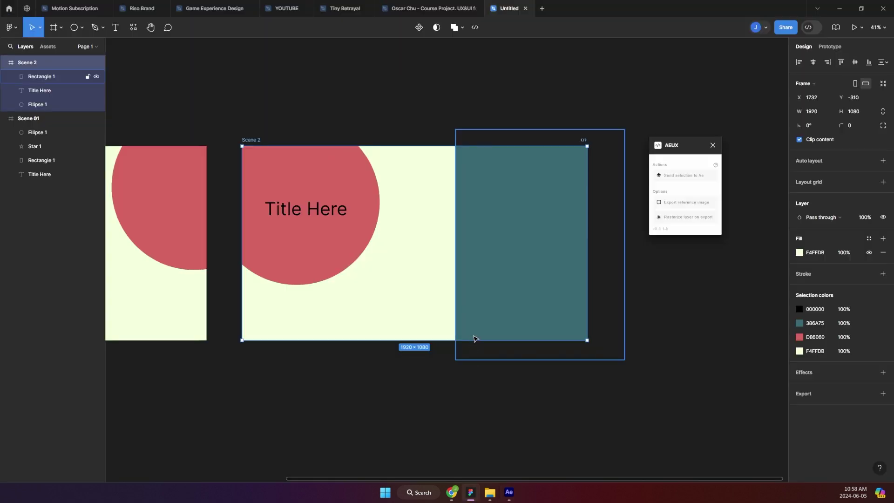
click(529, 345)
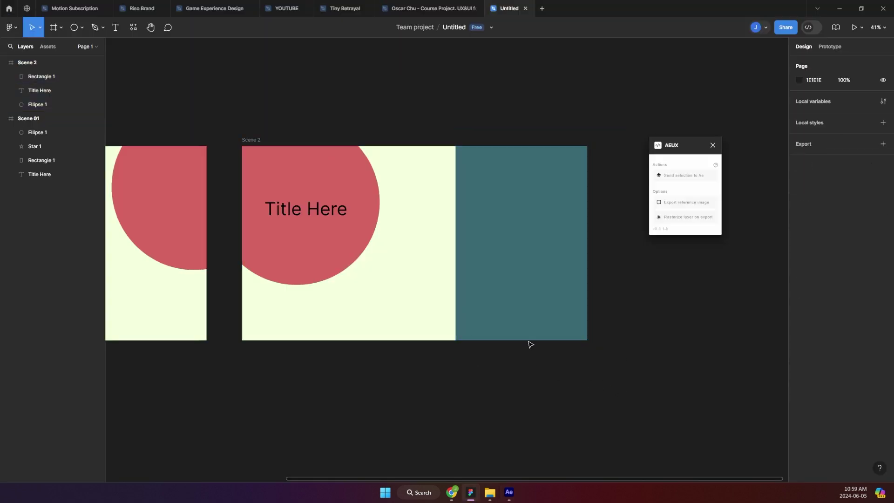
Step: Send only the Title Here text layer to After Effects with AEUX
click(328, 214)
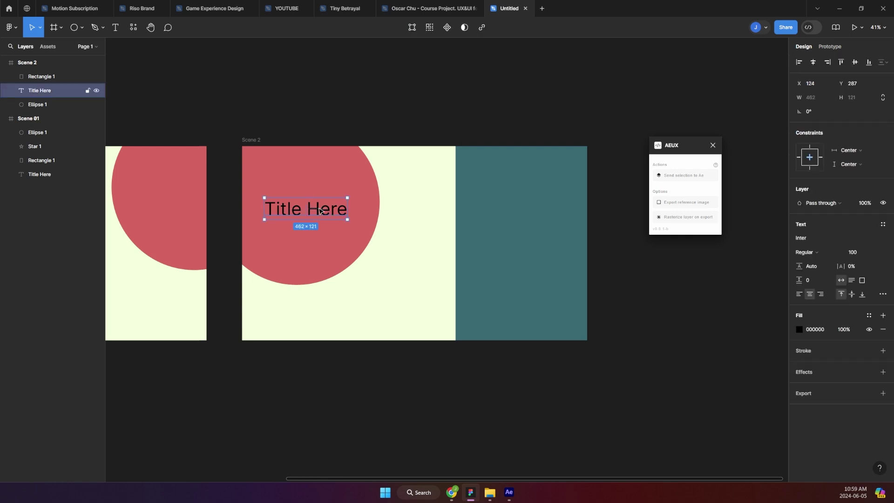
click(691, 177)
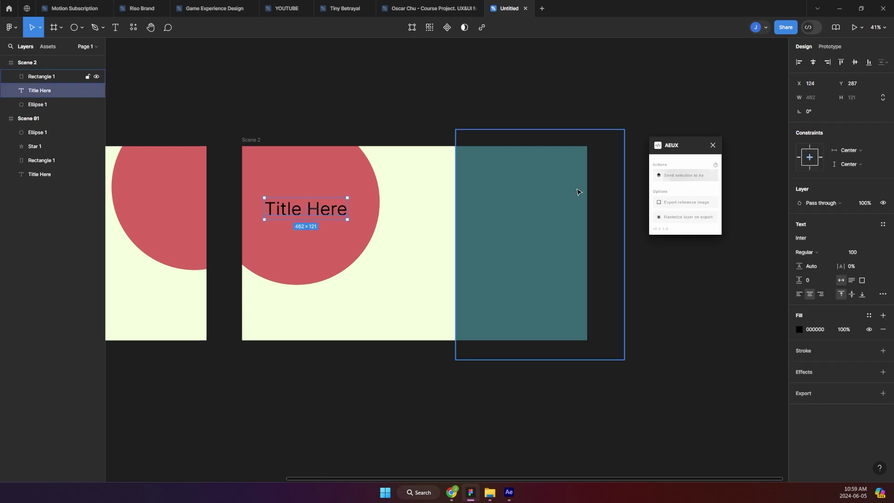
mouse_move(511, 490)
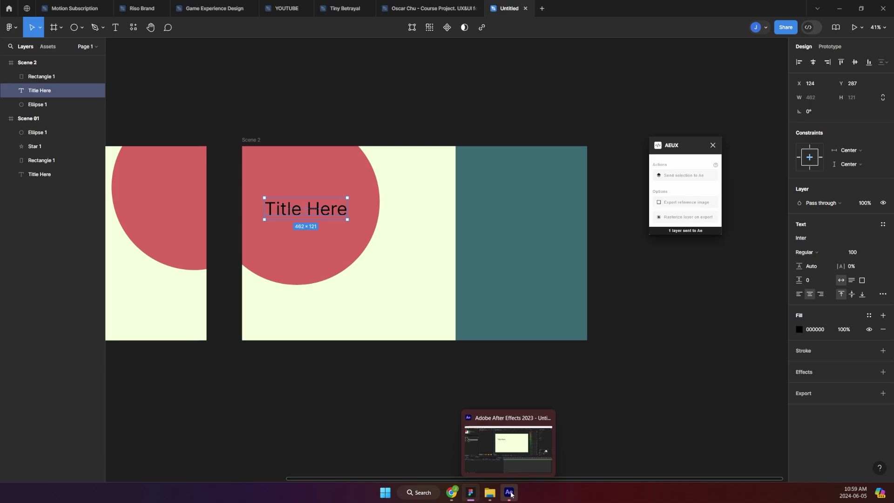
click(511, 464)
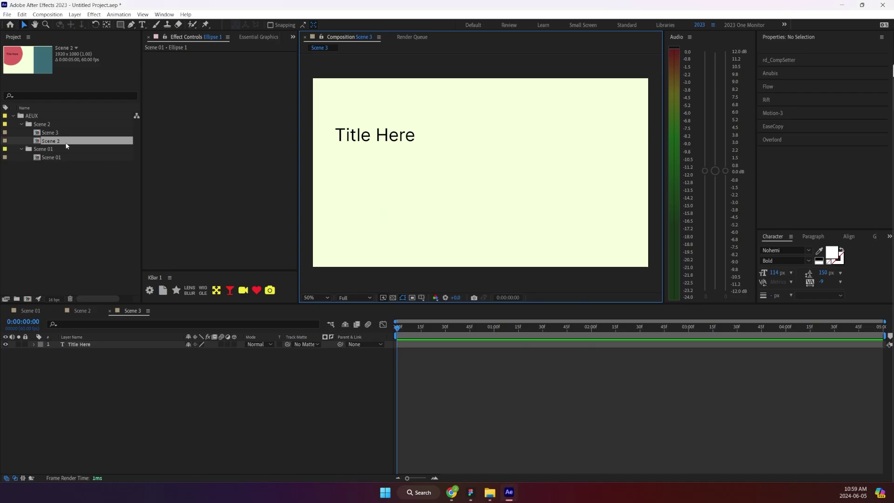
Step: Inspect the Title Here layer in the new Scene 3 composition, then return to Figma
click(53, 137)
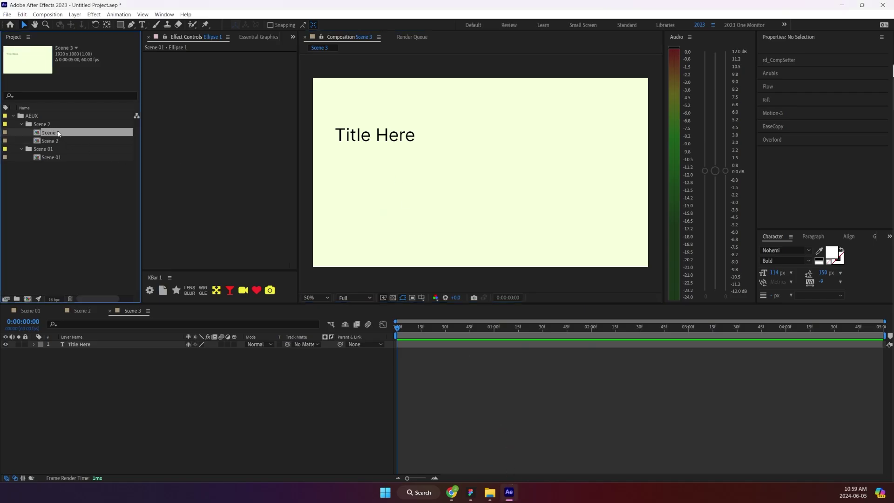
click(404, 136)
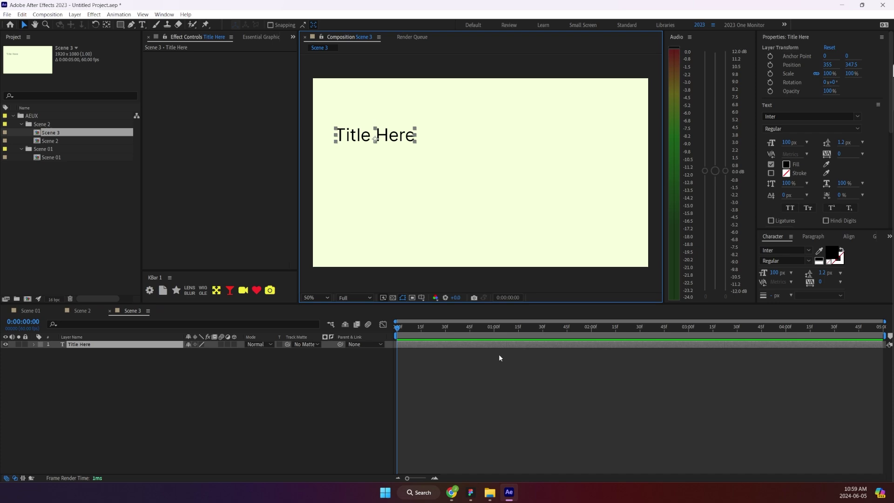
key(alt+Tab)
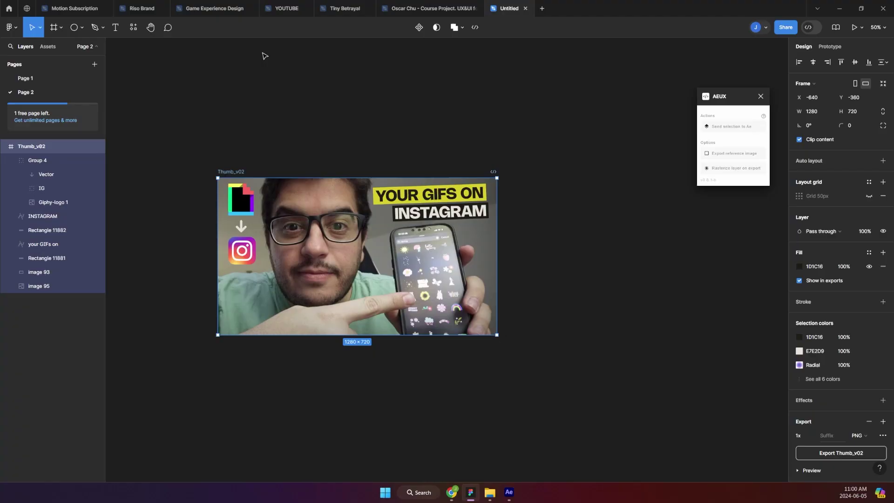
Step: Send Thumb_v02 with a reference image, saving its images to a new Desktop folder 'FIGMA EXP'
click(706, 155)
click(728, 128)
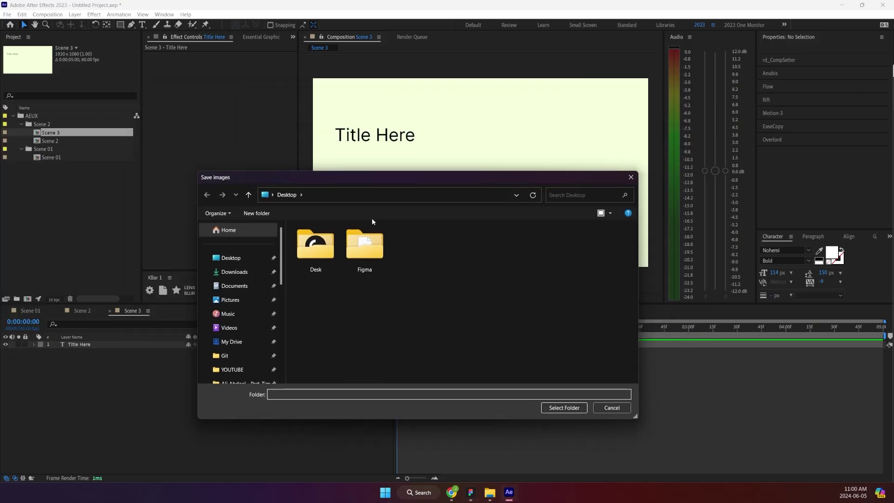
click(256, 212)
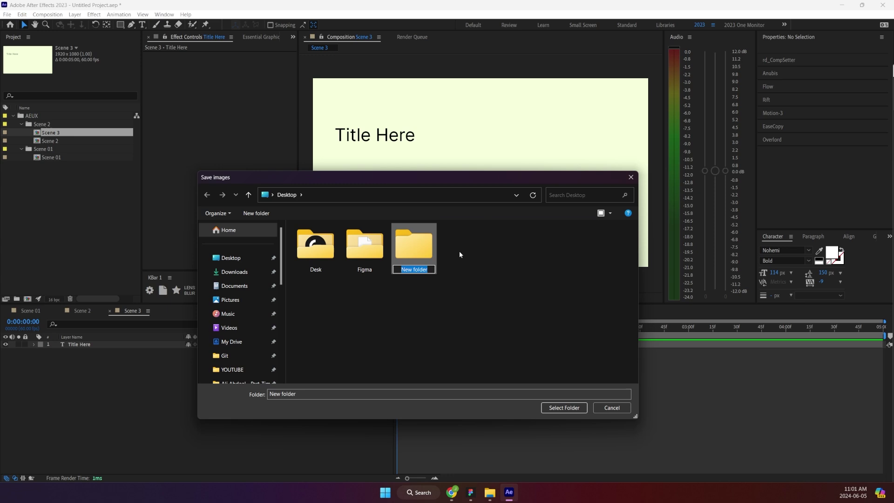
text(FIGMA EXP)
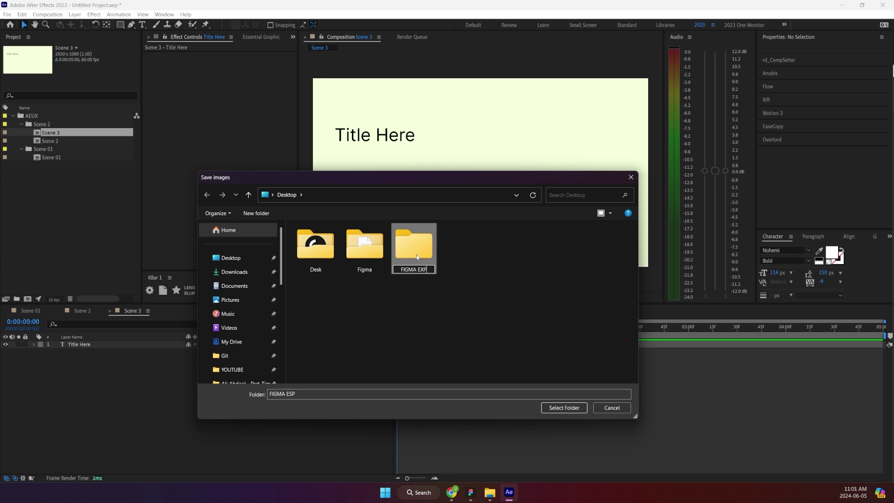
double_click(417, 254)
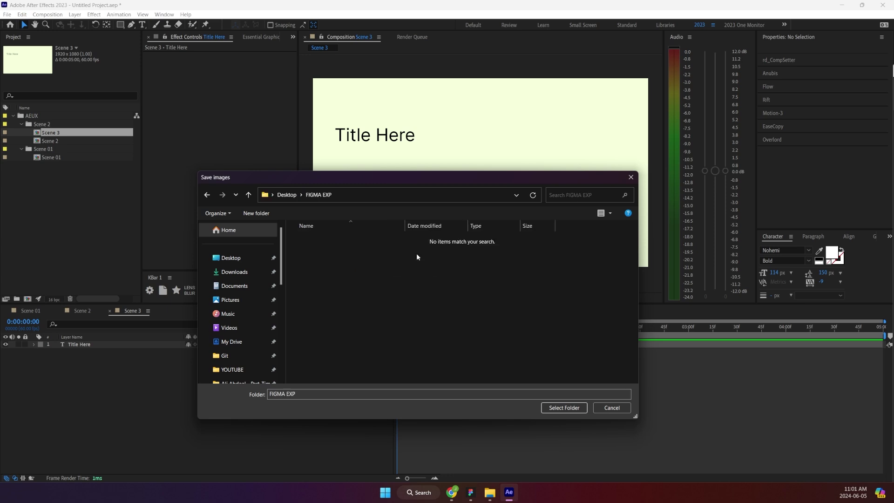
click(564, 408)
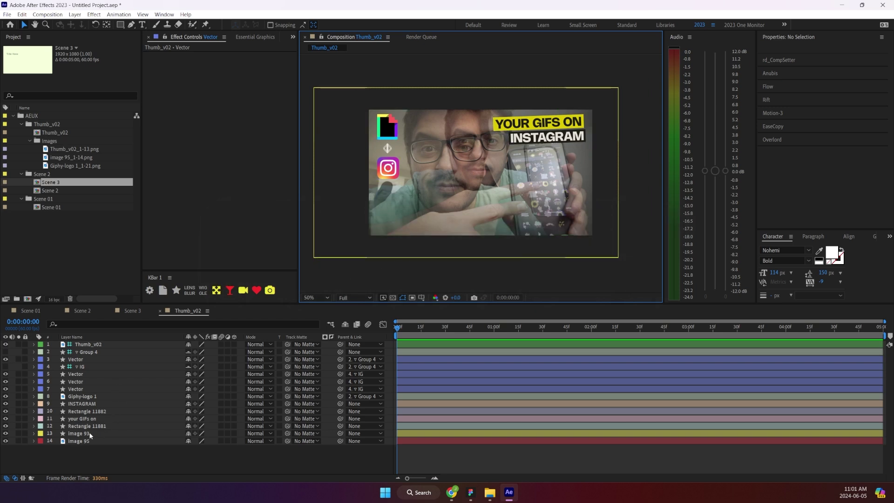
Step: Compare the image layers by toggling visibility, then select the Thumb_v02 reference layer
click(75, 433)
click(6, 441)
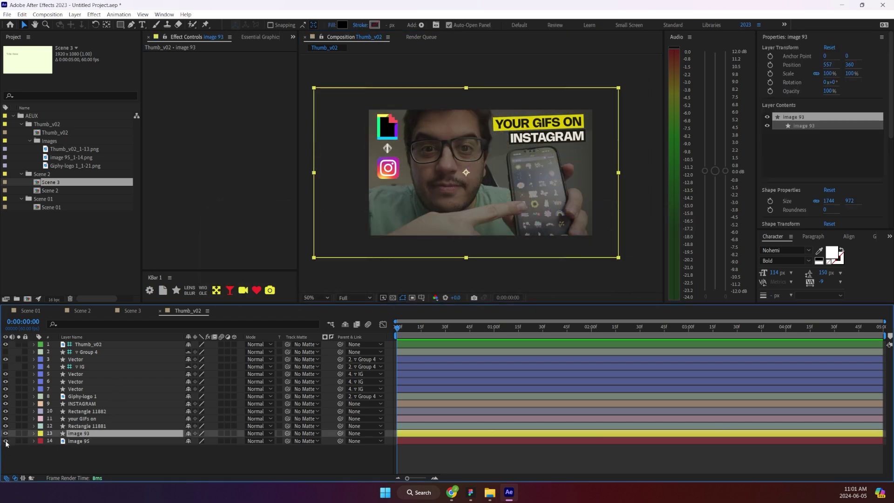
click(5, 441)
click(416, 150)
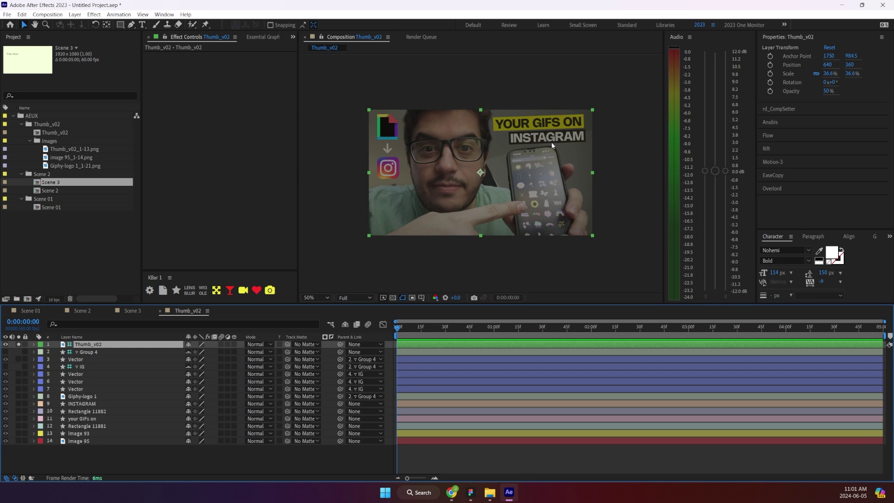
right_click(85, 346)
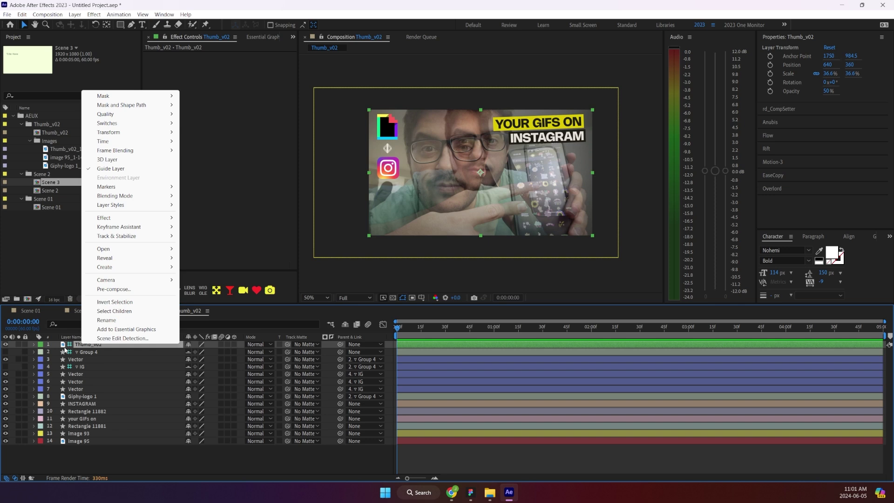
click(32, 346)
Step: Hide the Thumb_v02 reference layer and show the Position values of the Vector layers
click(5, 345)
click(11, 353)
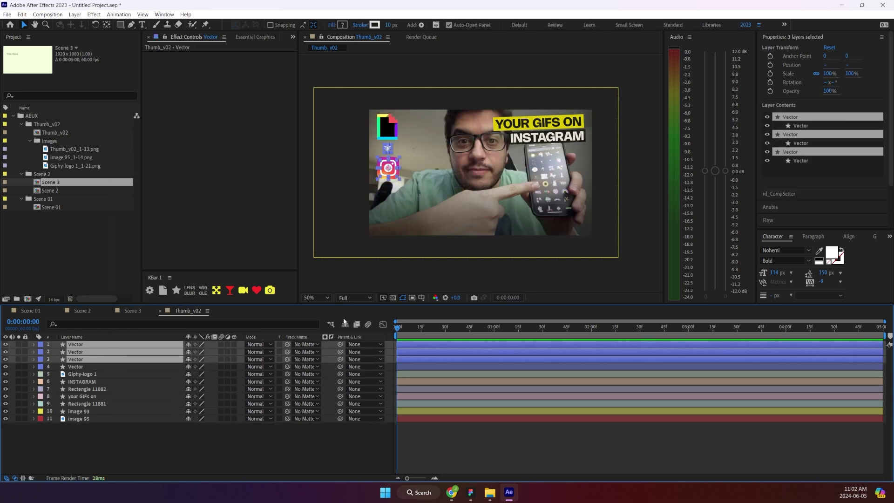
key(p)
key(F2)
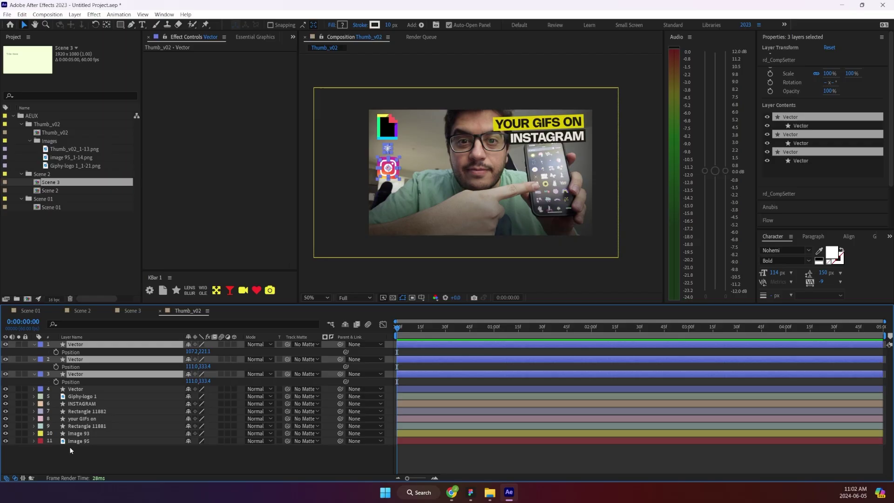